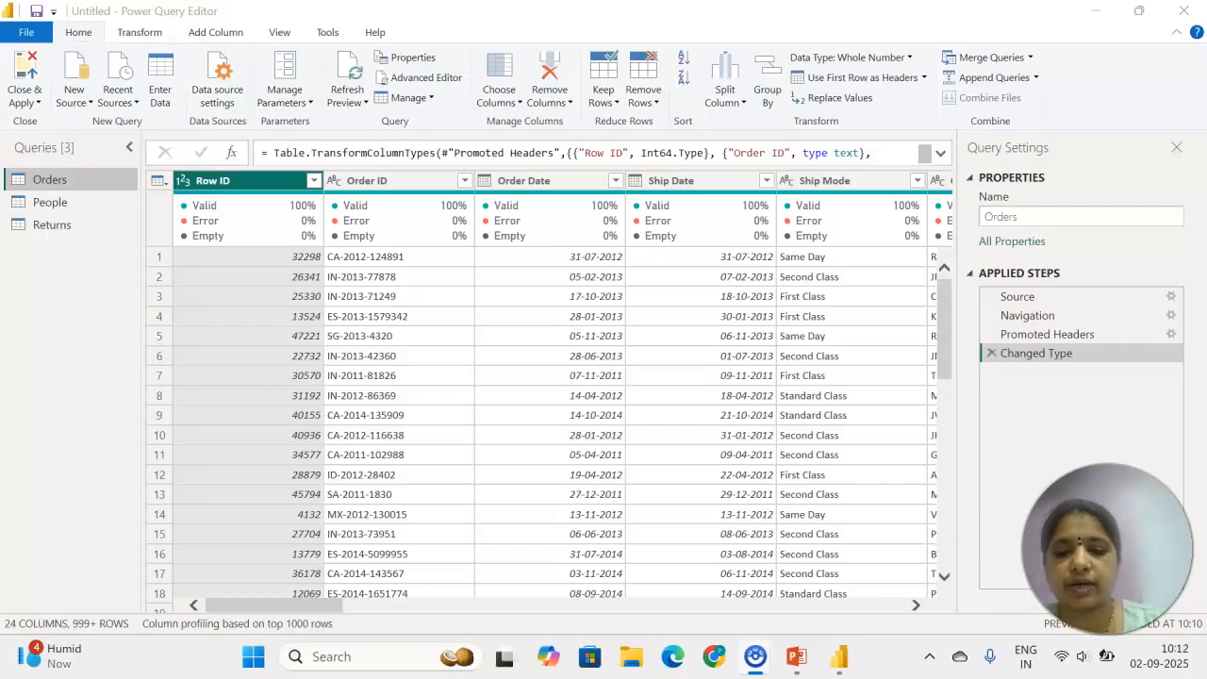
{"action": "left_click", "coordinate": [81, 98]}
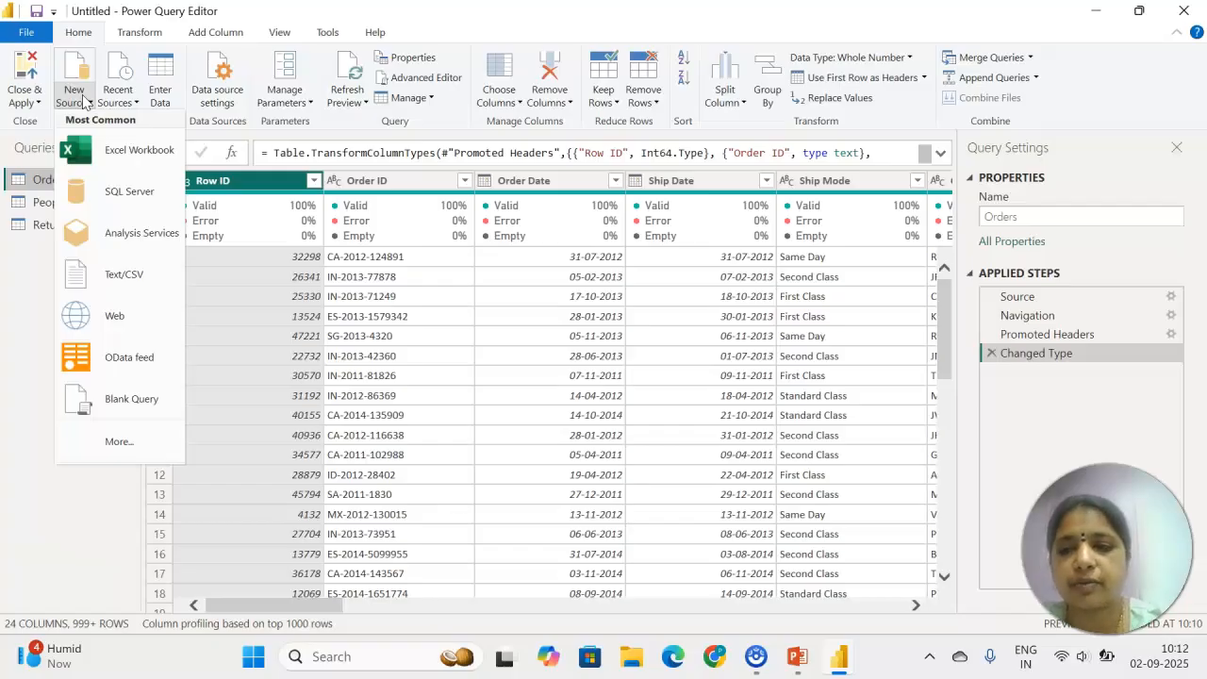
{"action": "left_click", "coordinate": [29, 301]}
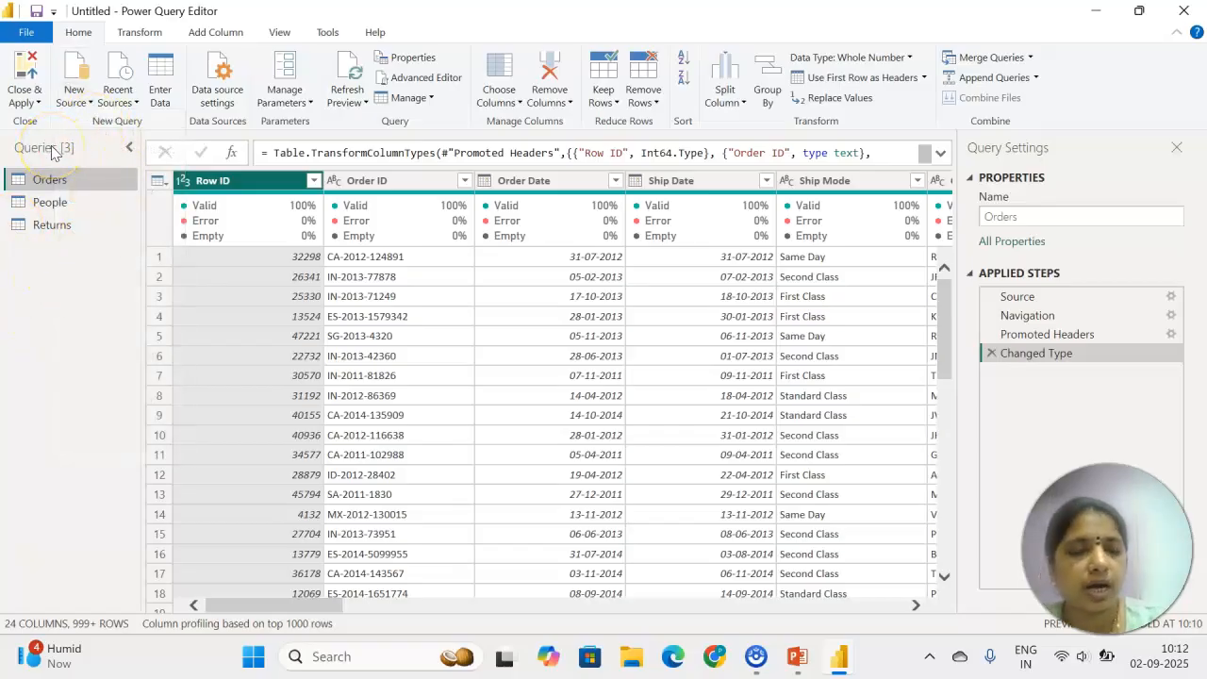
Promote the first row to column headers in the People query and in the Returns query.
{"action": "left_click", "coordinate": [58, 202]}
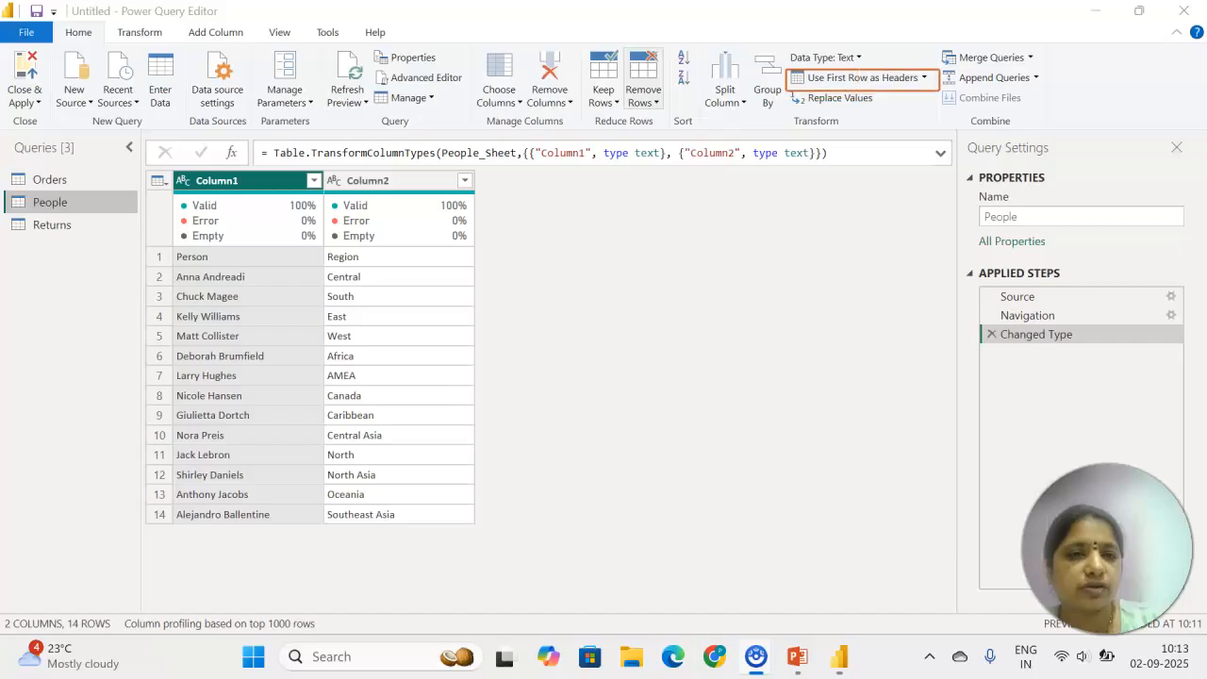
{"action": "key", "text": "Escape"}
{"action": "left_click", "coordinate": [867, 79]}
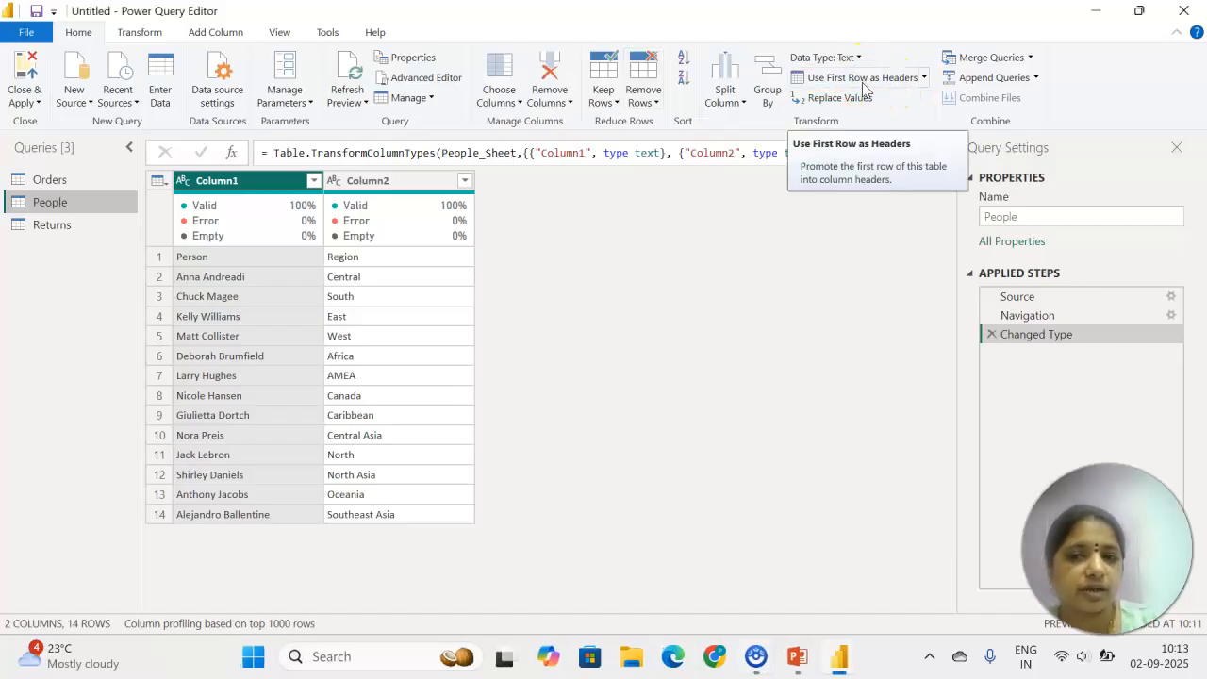
{"action": "left_click", "coordinate": [867, 79]}
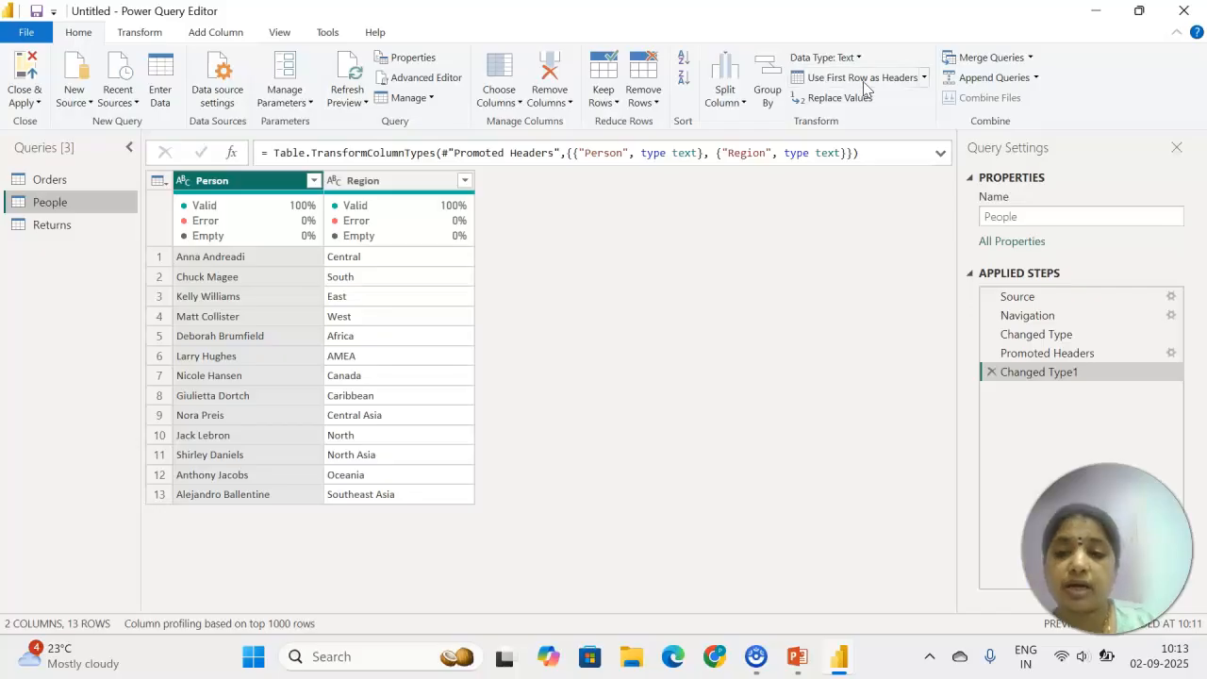
{"action": "left_click", "coordinate": [42, 225]}
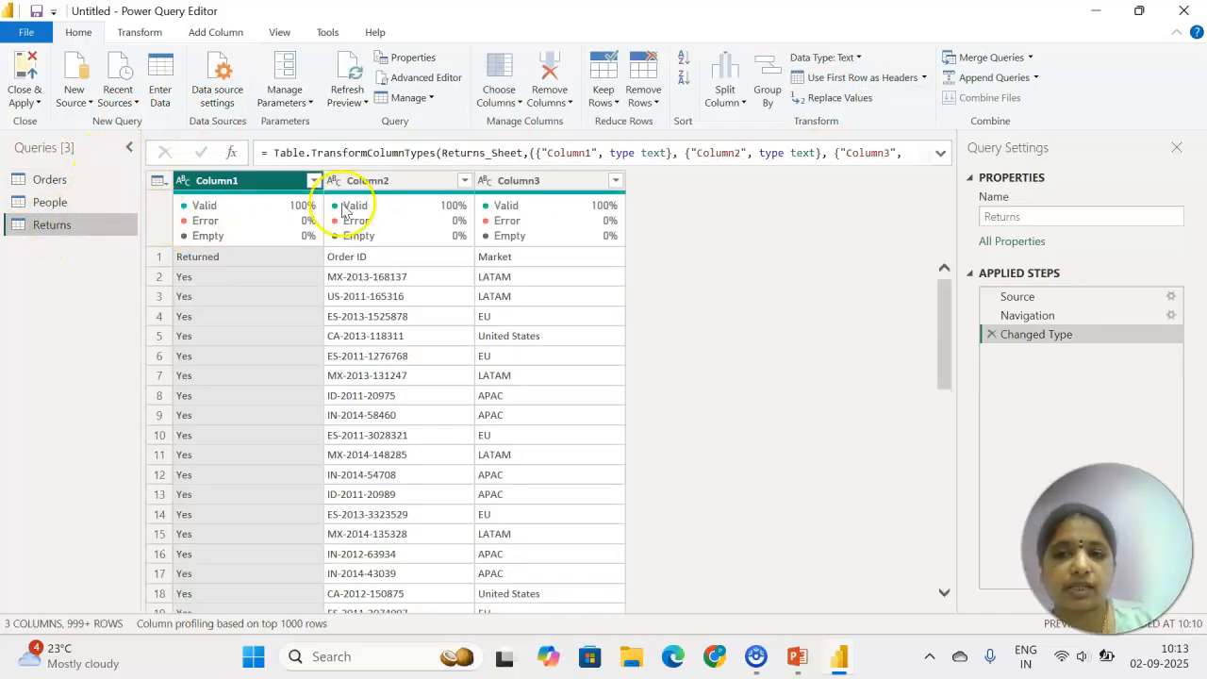
{"action": "left_click", "coordinate": [857, 78]}
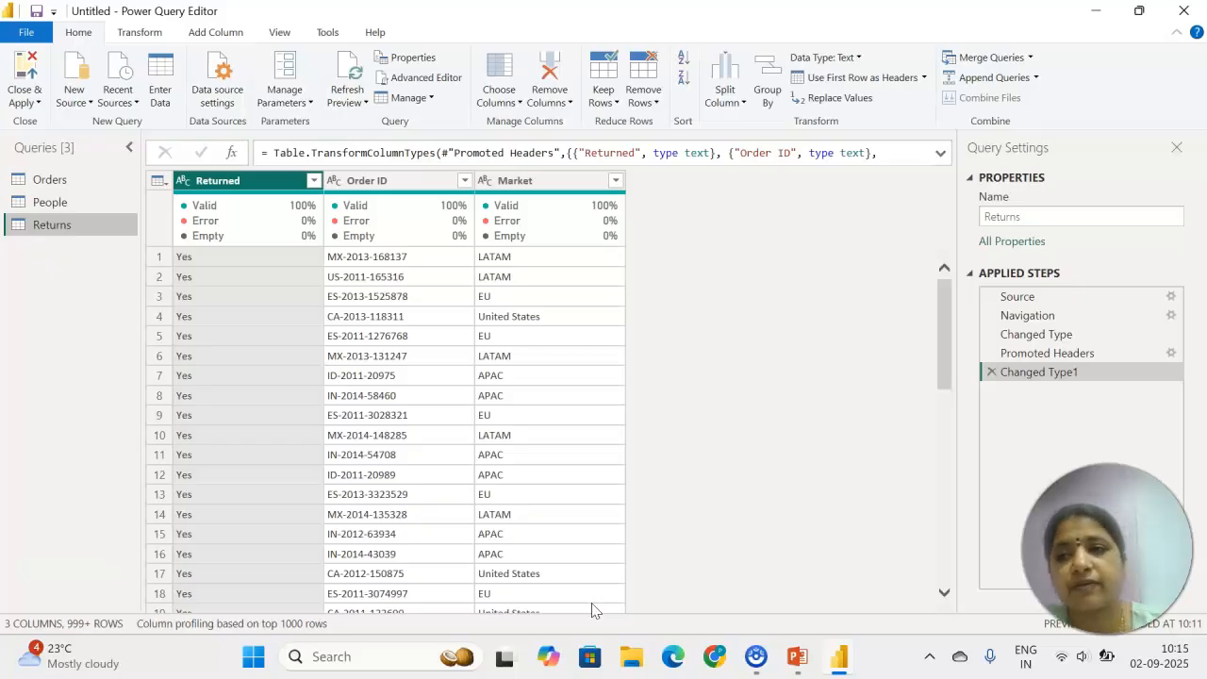
Close the query editor and apply the pending query changes to load the tables into the report.
{"action": "left_click", "coordinate": [28, 108]}
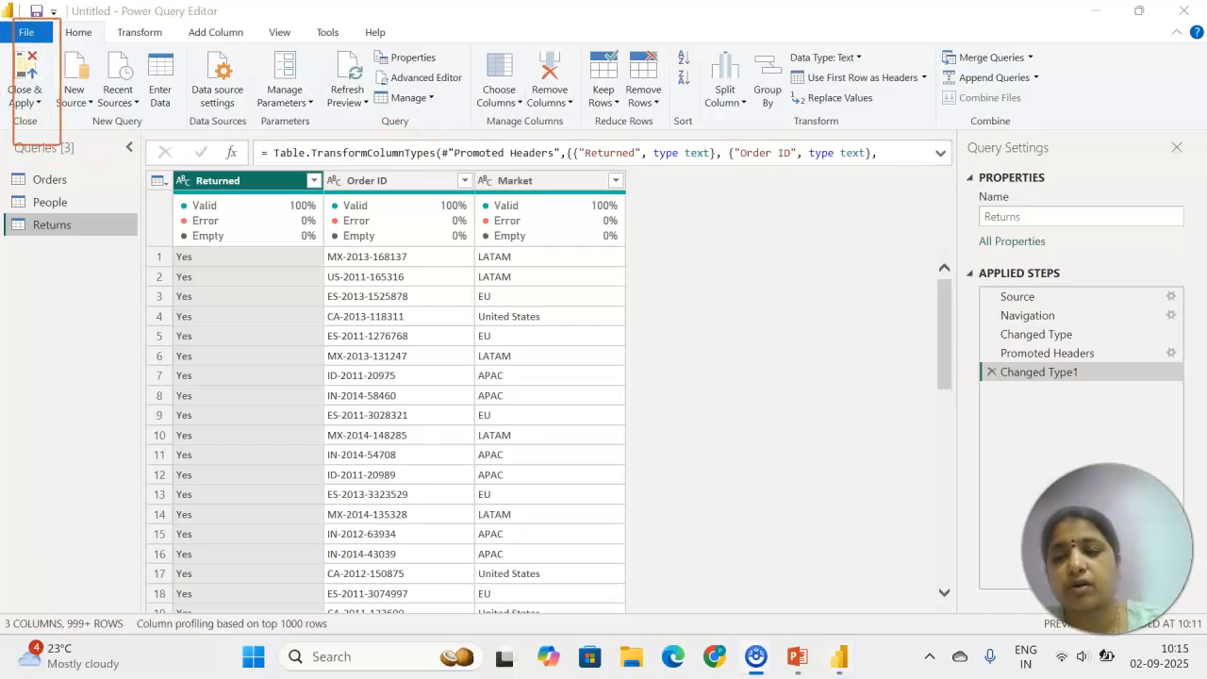
{"action": "left_click", "coordinate": [38, 104]}
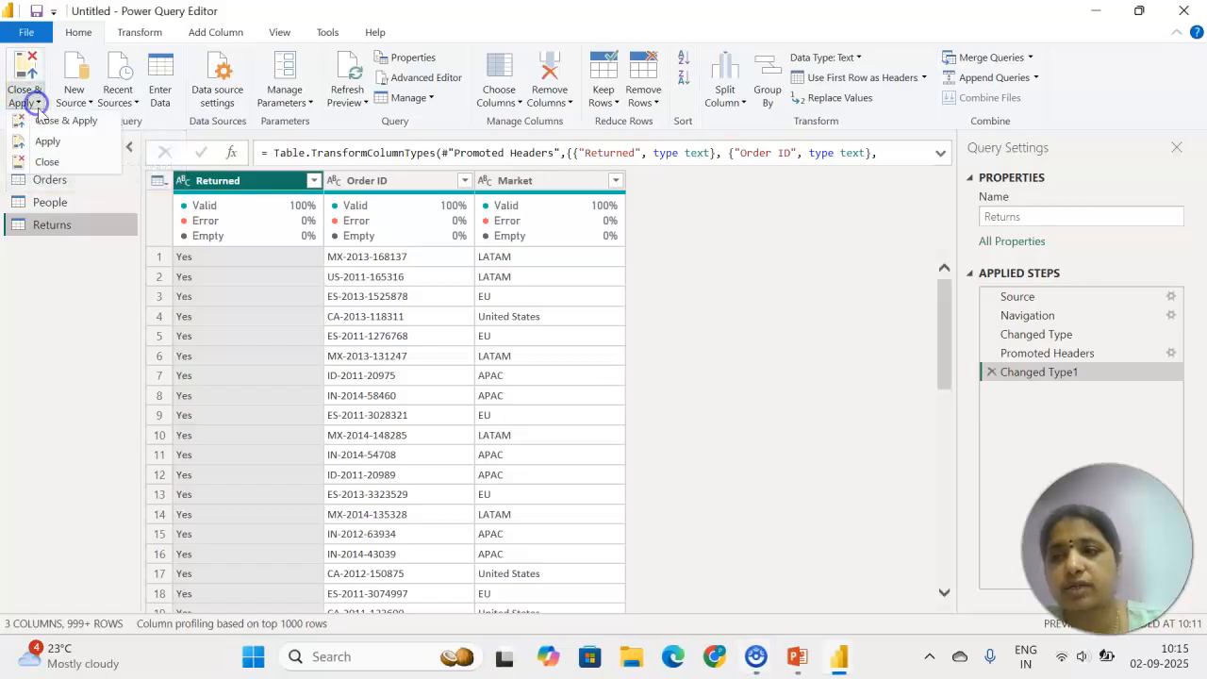
{"action": "left_click", "coordinate": [42, 122]}
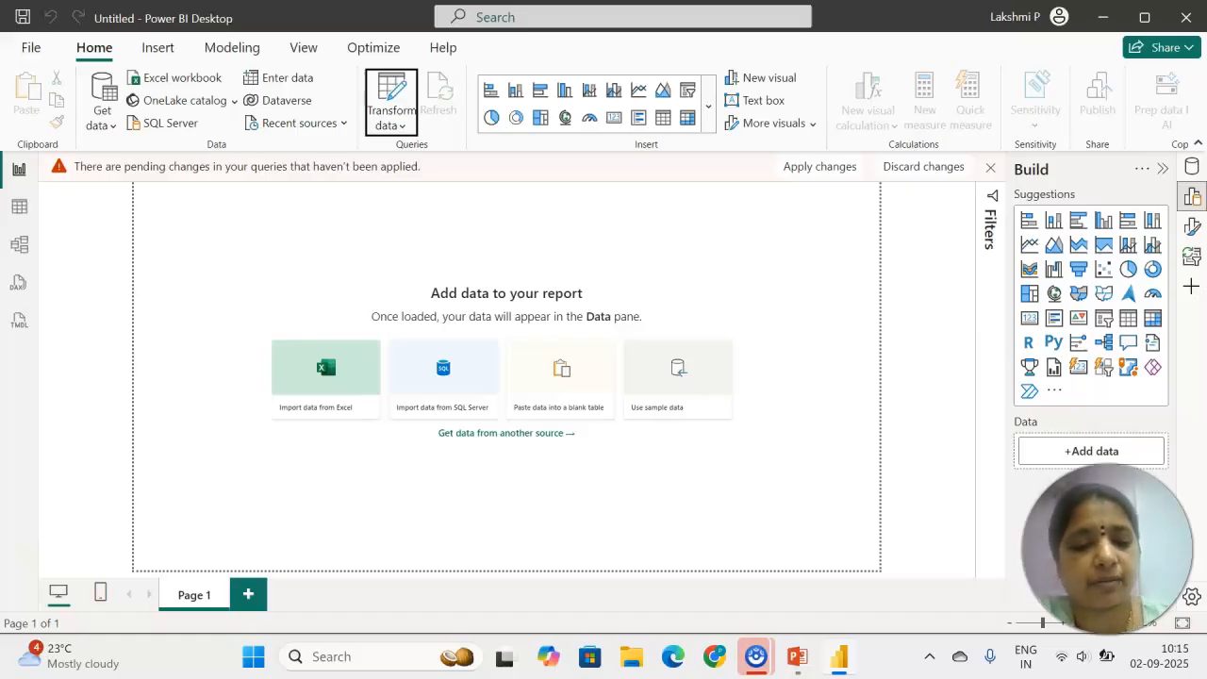
{"action": "left_click", "coordinate": [805, 169]}
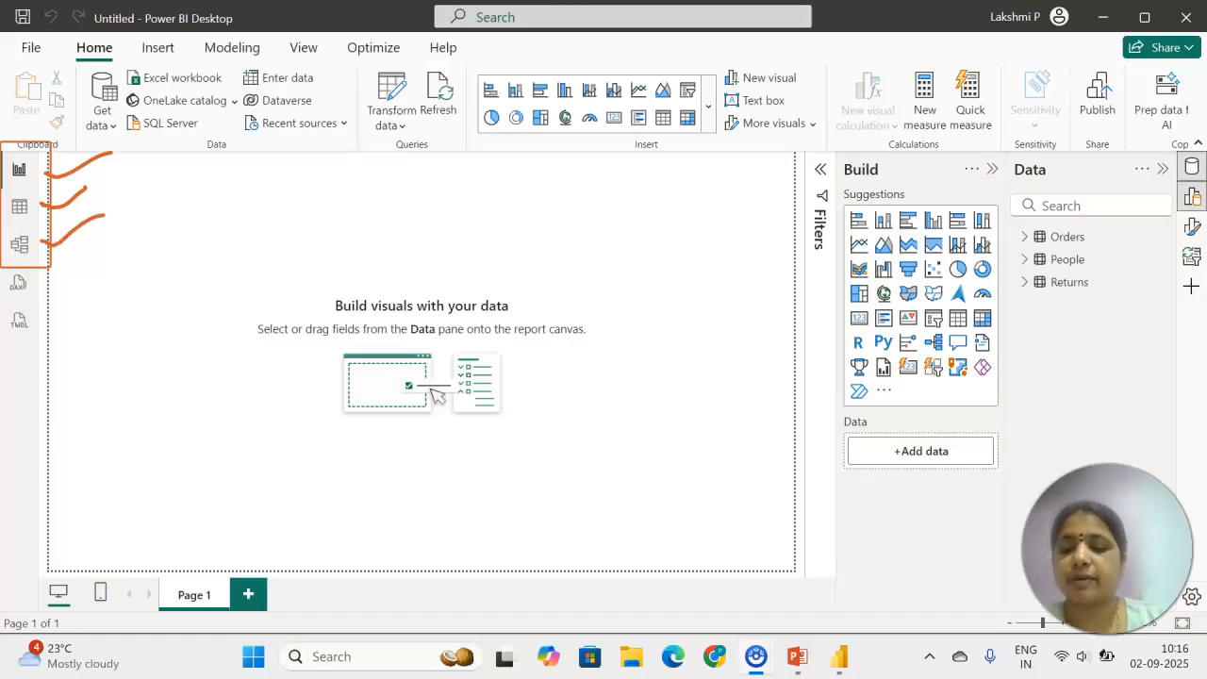
In the model view, collapse the properties and move the Orders and Returns tables down to space them apart below People.
{"action": "left_click", "coordinate": [19, 246]}
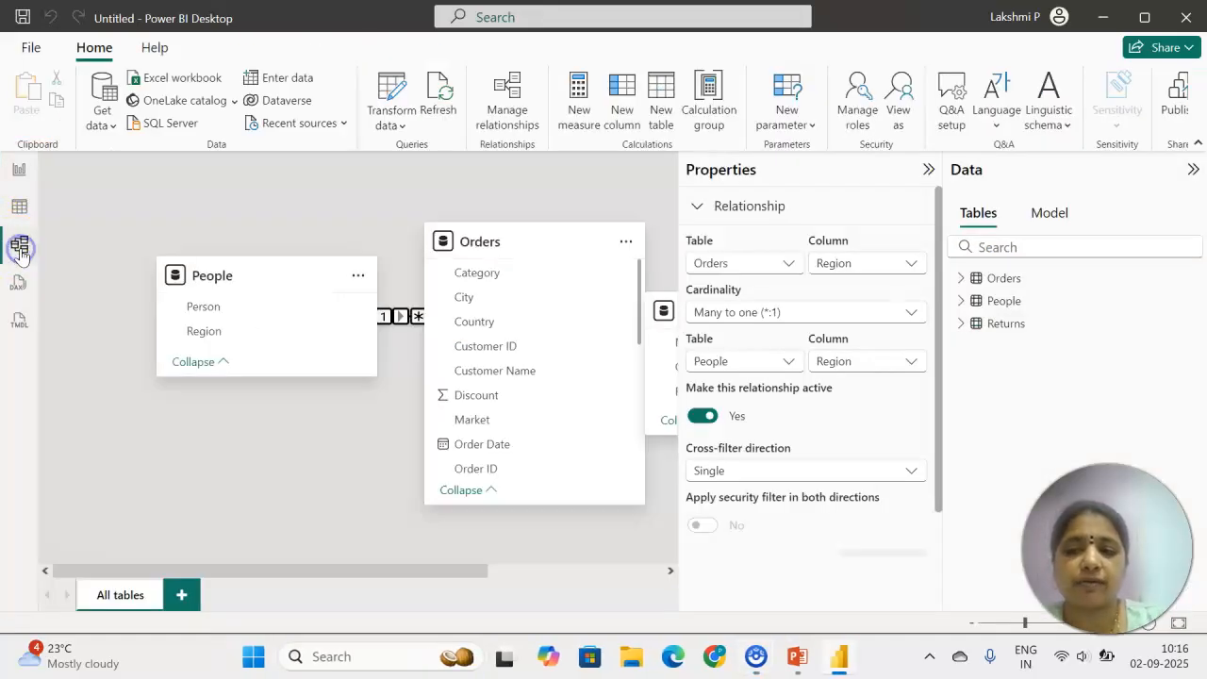
{"action": "left_click", "coordinate": [928, 170]}
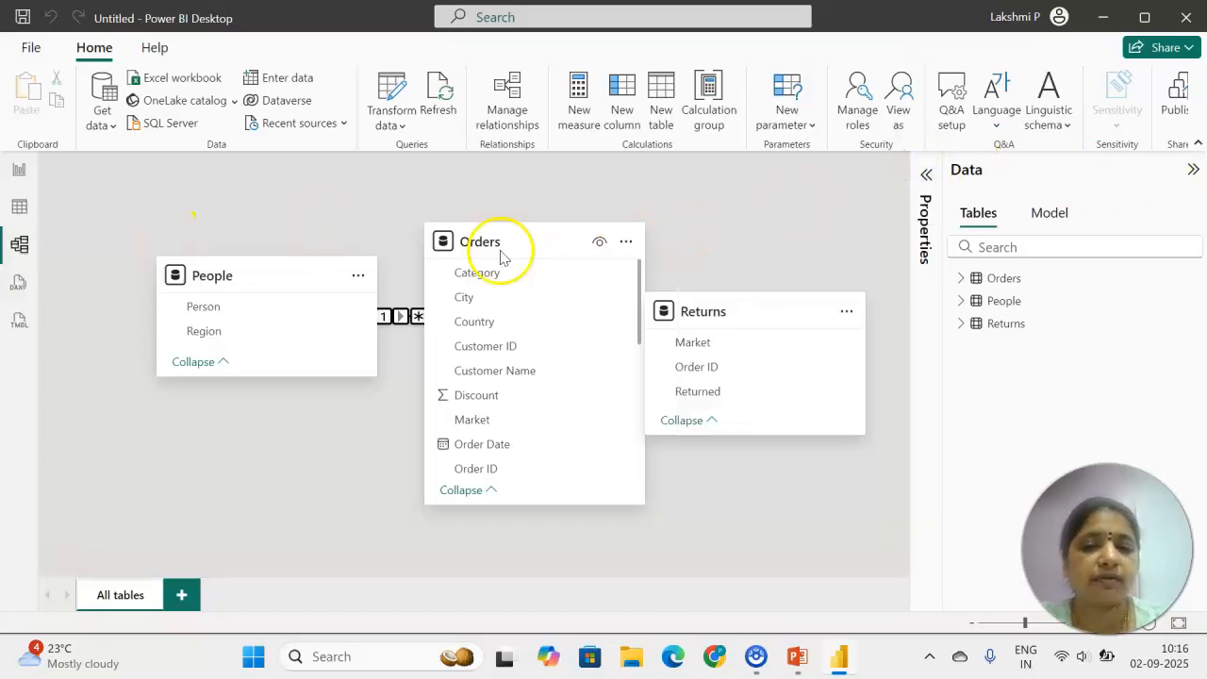
{"action": "left_click_drag", "start_coordinate": [477, 303], "coordinate": [315, 491]}
{"action": "scroll", "coordinate": [472, 321], "scroll_direction": "down", "scroll_amount": 2}
{"action": "scroll", "coordinate": [472, 322], "scroll_direction": "down", "scroll_amount": 1}
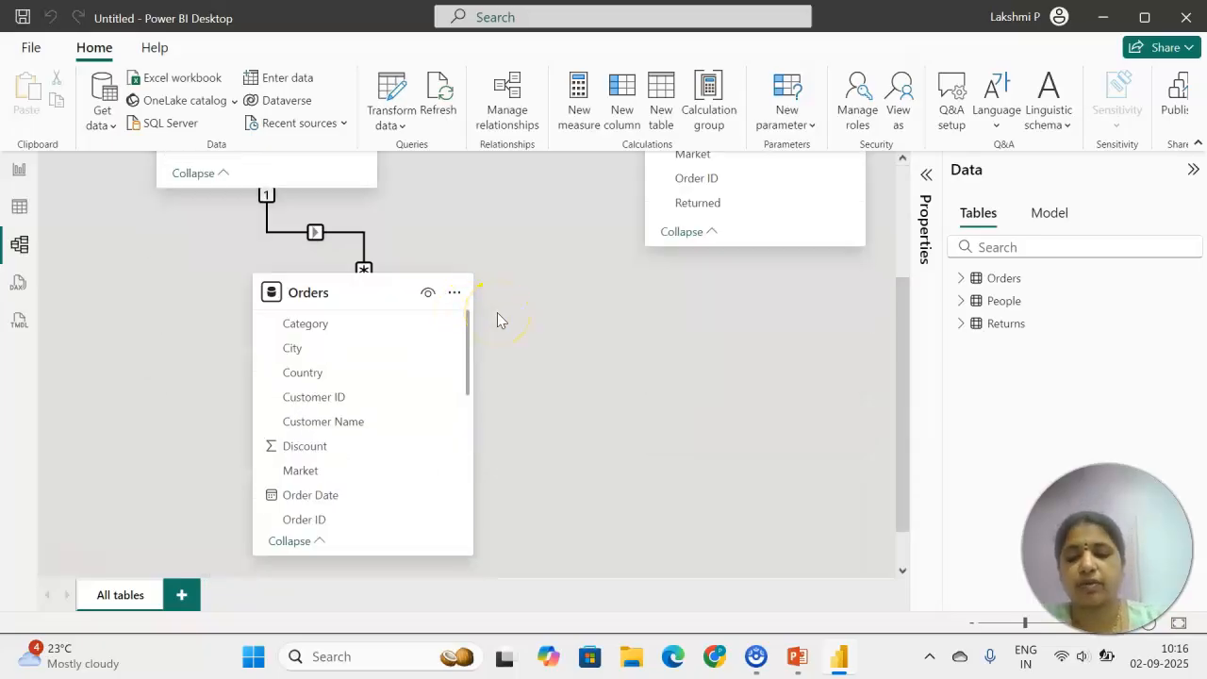
{"action": "scroll", "coordinate": [762, 325], "scroll_direction": "up", "scroll_amount": 3}
{"action": "left_click_drag", "start_coordinate": [762, 326], "coordinate": [760, 464]}
{"action": "scroll", "coordinate": [762, 394], "scroll_direction": "down", "scroll_amount": 4}
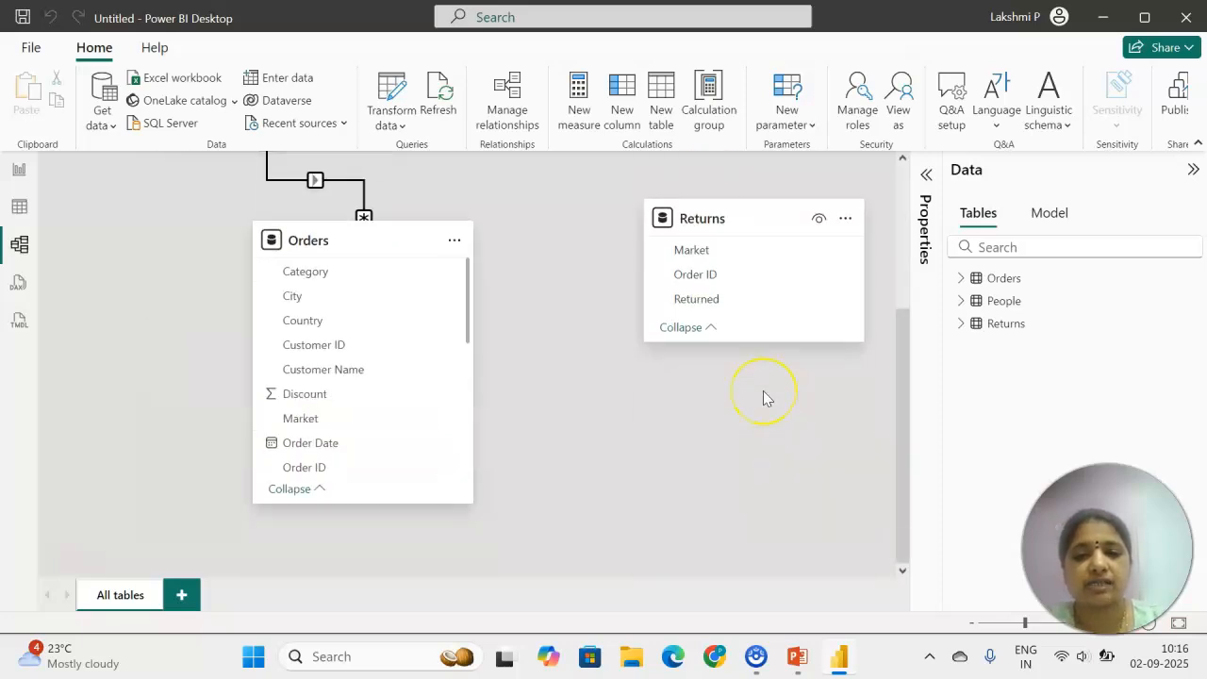
{"action": "scroll", "coordinate": [763, 396], "scroll_direction": "up", "scroll_amount": 2}
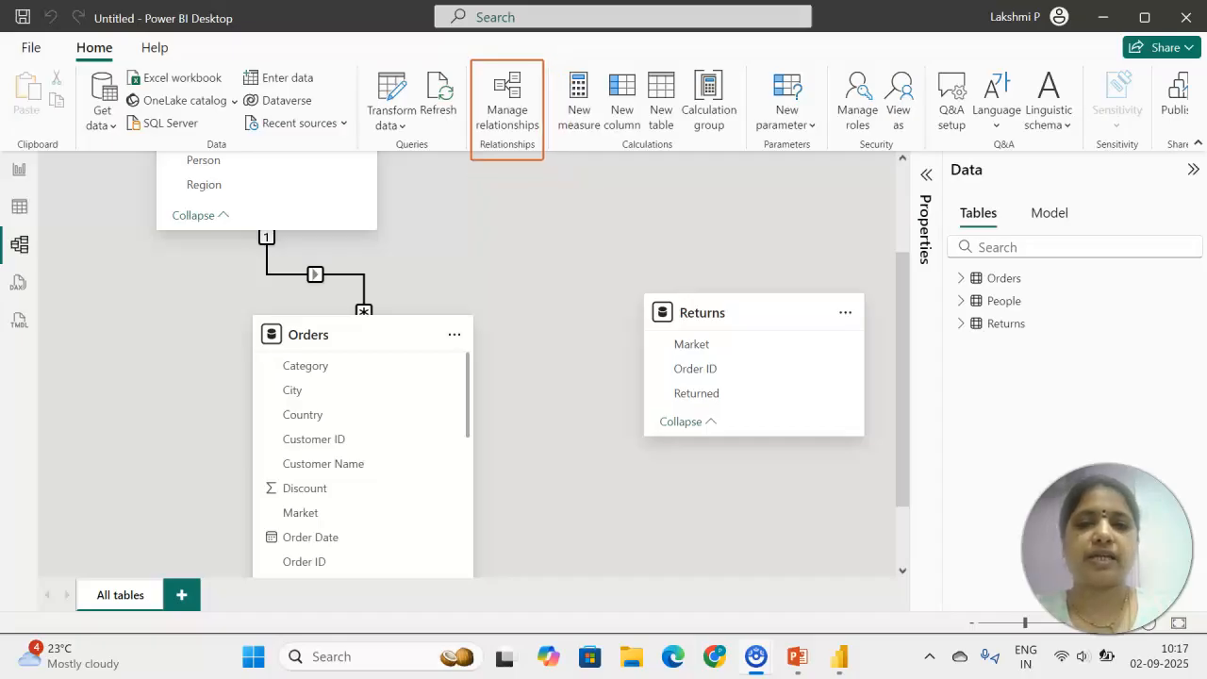
Open the relationship manager and run Autodetect to search for further relationships between the tables.
{"action": "left_click", "coordinate": [509, 118]}
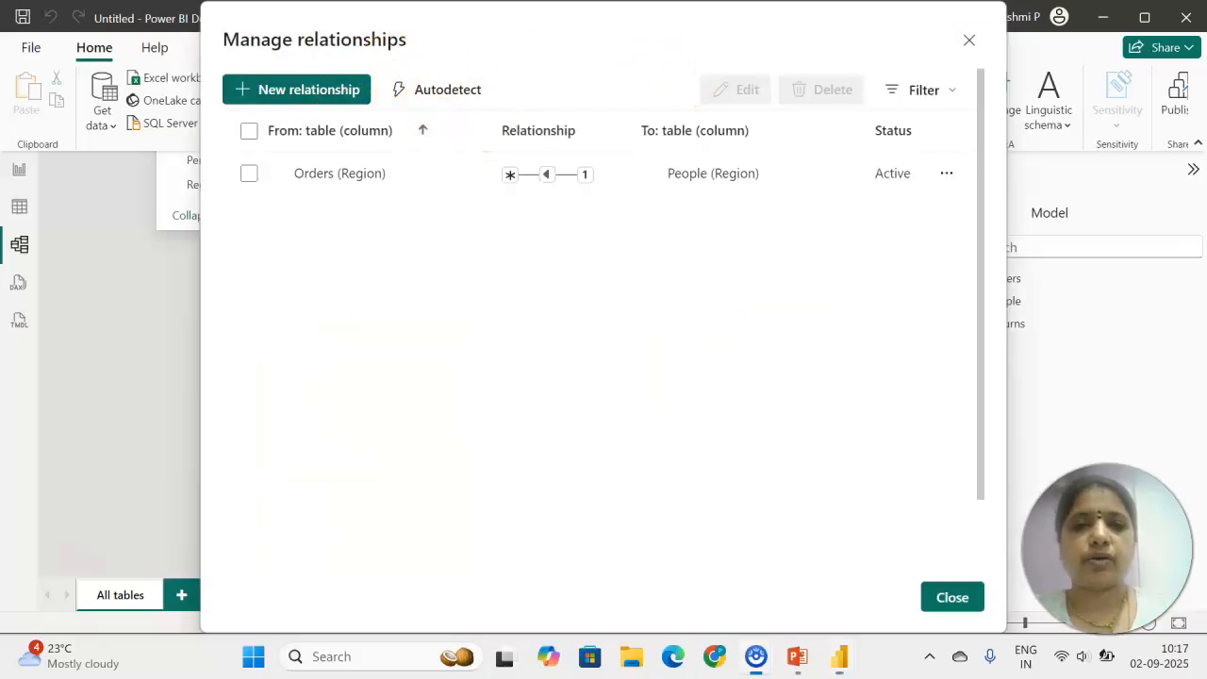
{"action": "left_click_drag", "start_coordinate": [397, 67], "coordinate": [562, 104]}
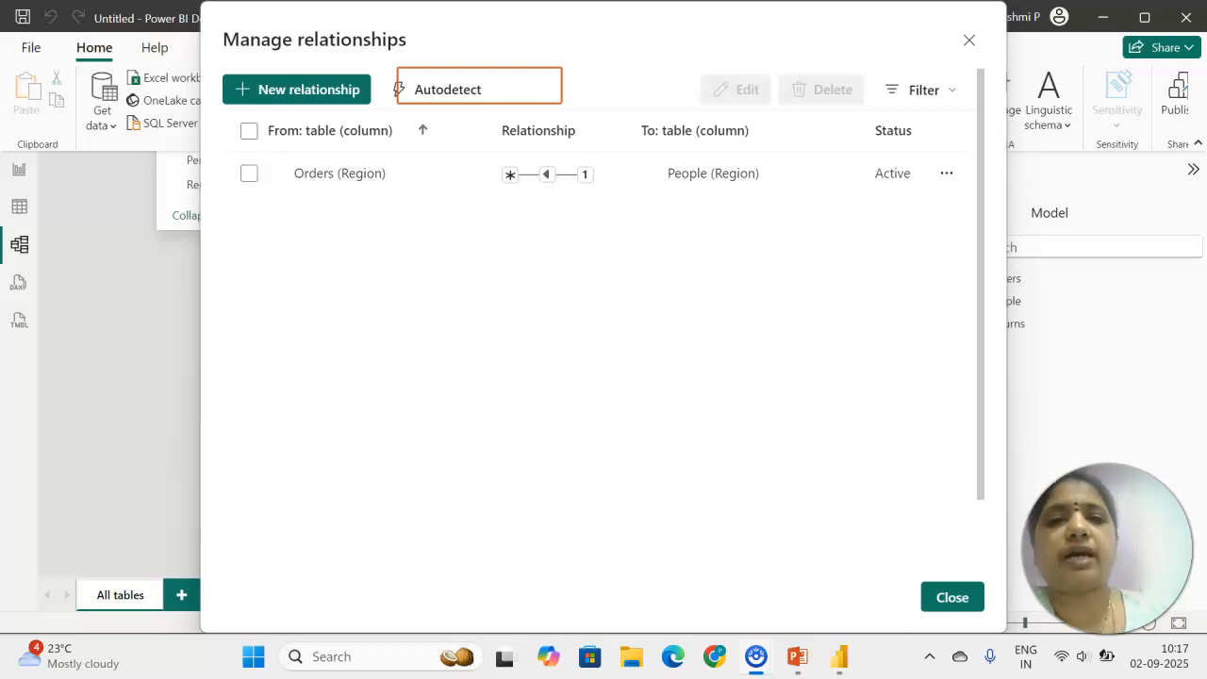
{"action": "key", "text": "Escape"}
{"action": "left_click", "coordinate": [434, 91]}
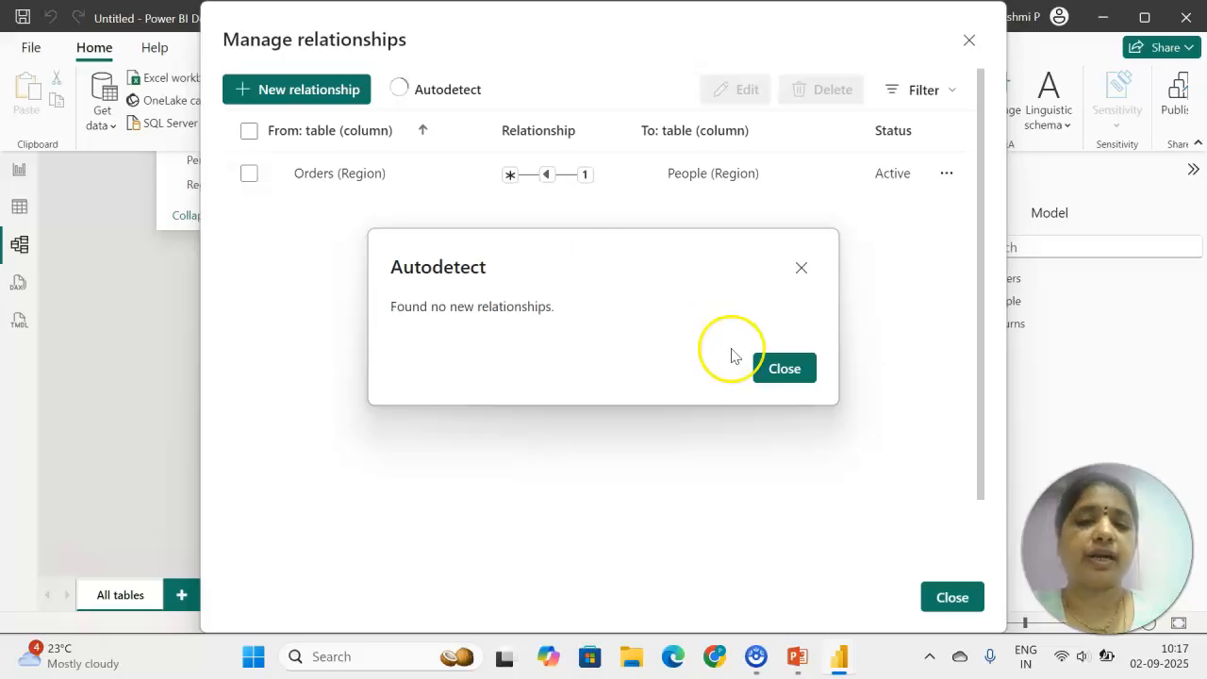
{"action": "left_click", "coordinate": [783, 369]}
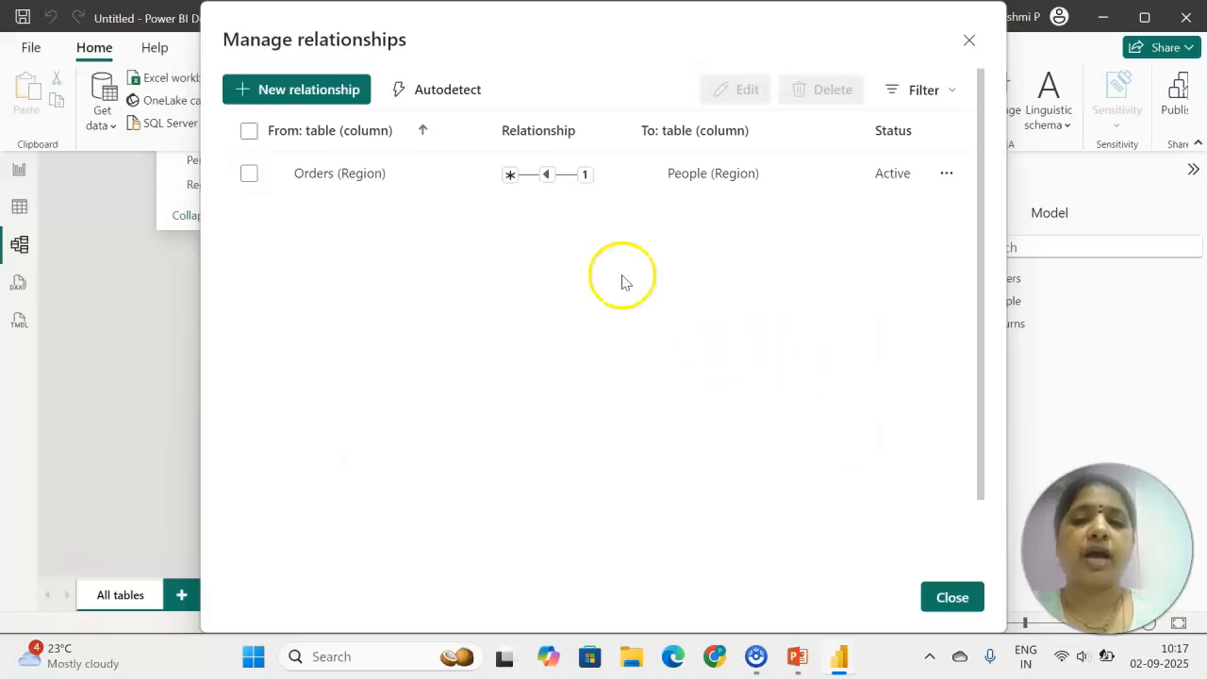
Create an active many-to-many relationship from Returns to Orders on their Market columns, with cross-filter direction Both.
{"action": "left_click", "coordinate": [288, 94]}
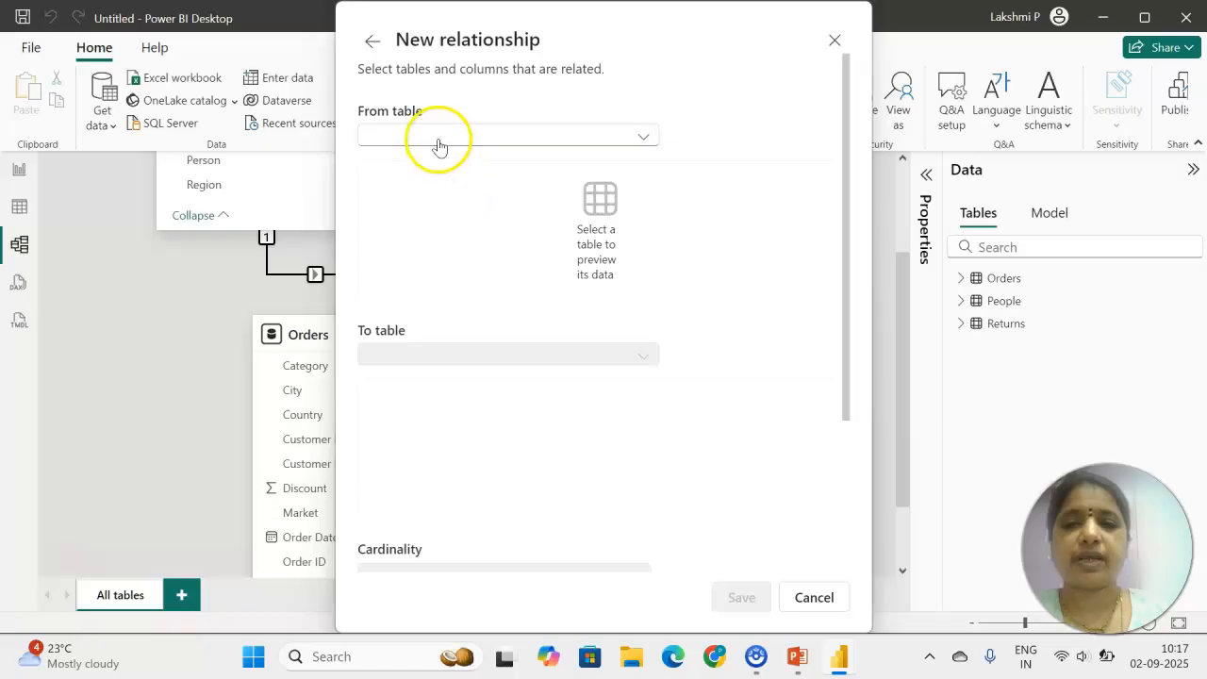
{"action": "left_click", "coordinate": [439, 146]}
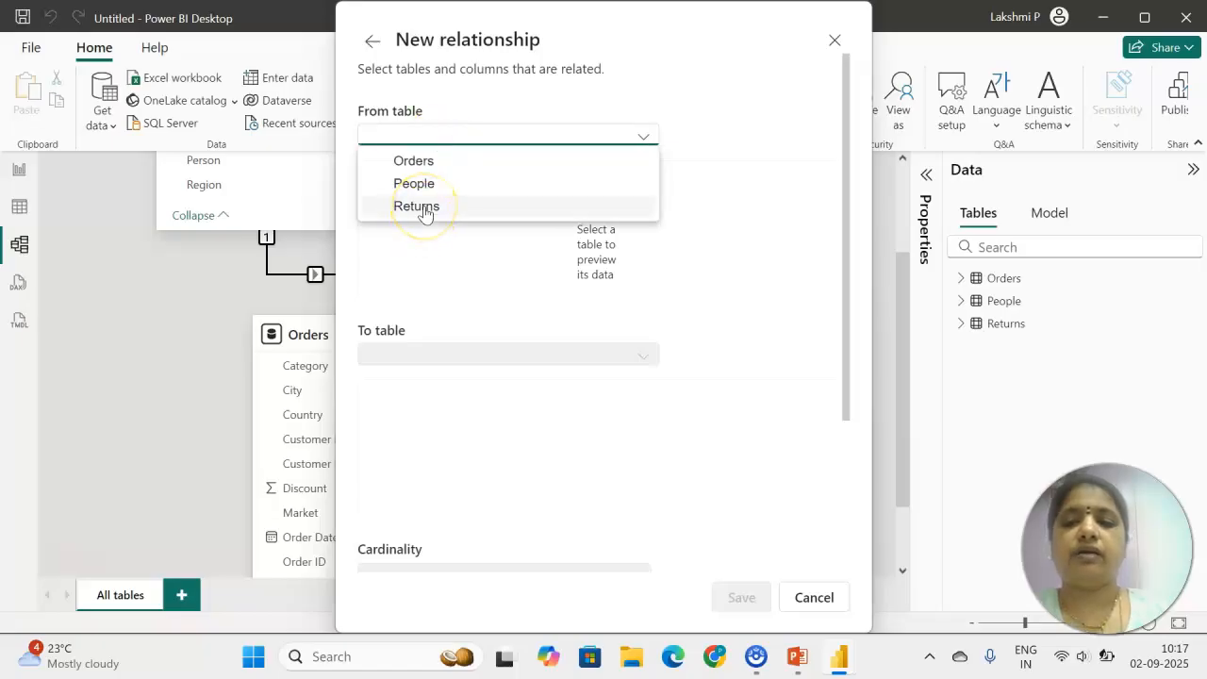
{"action": "left_click", "coordinate": [424, 207]}
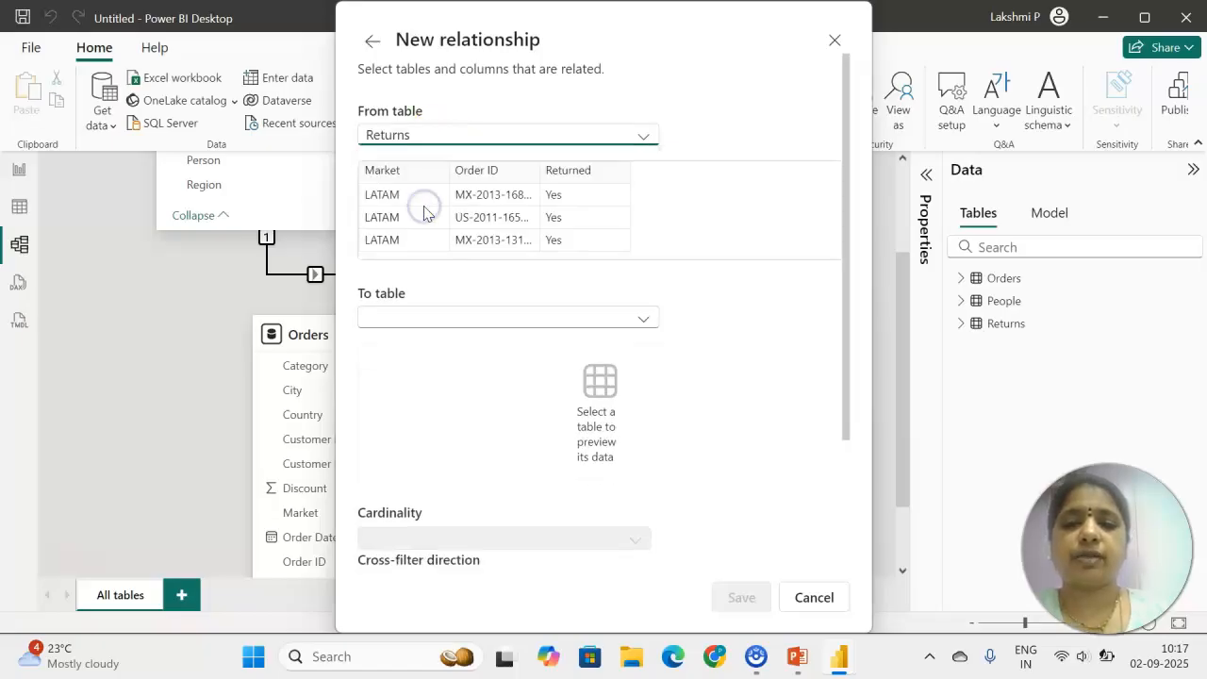
{"action": "left_click", "coordinate": [450, 319]}
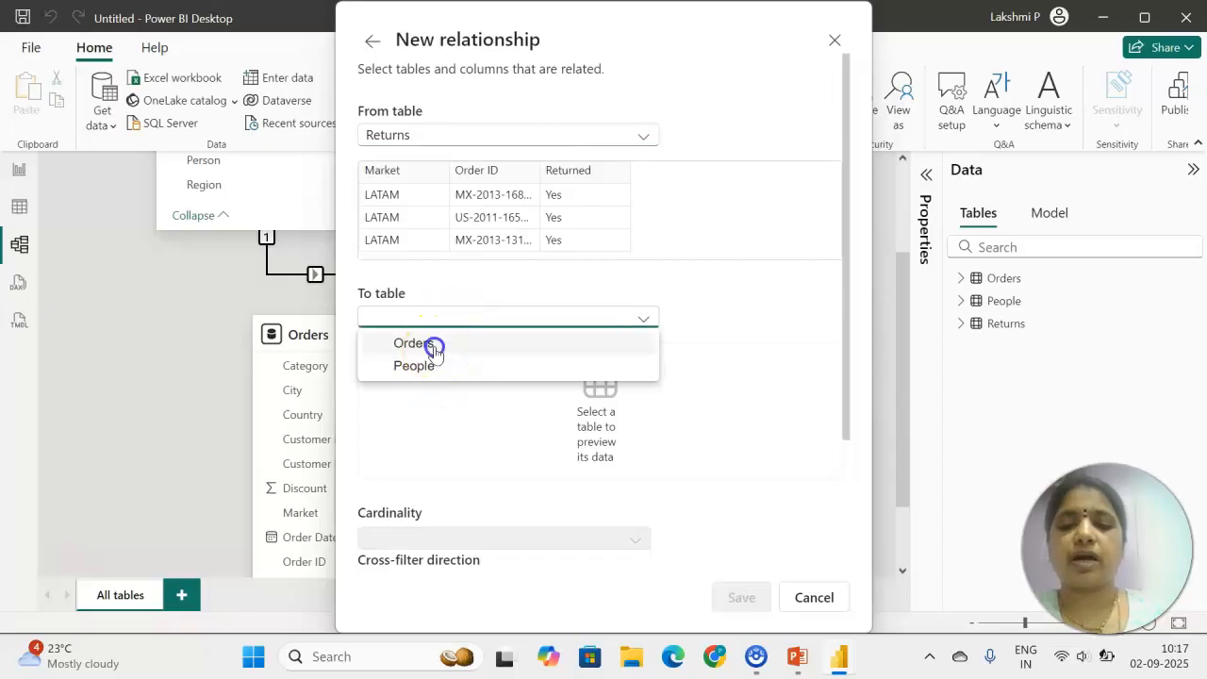
{"action": "left_click", "coordinate": [415, 343]}
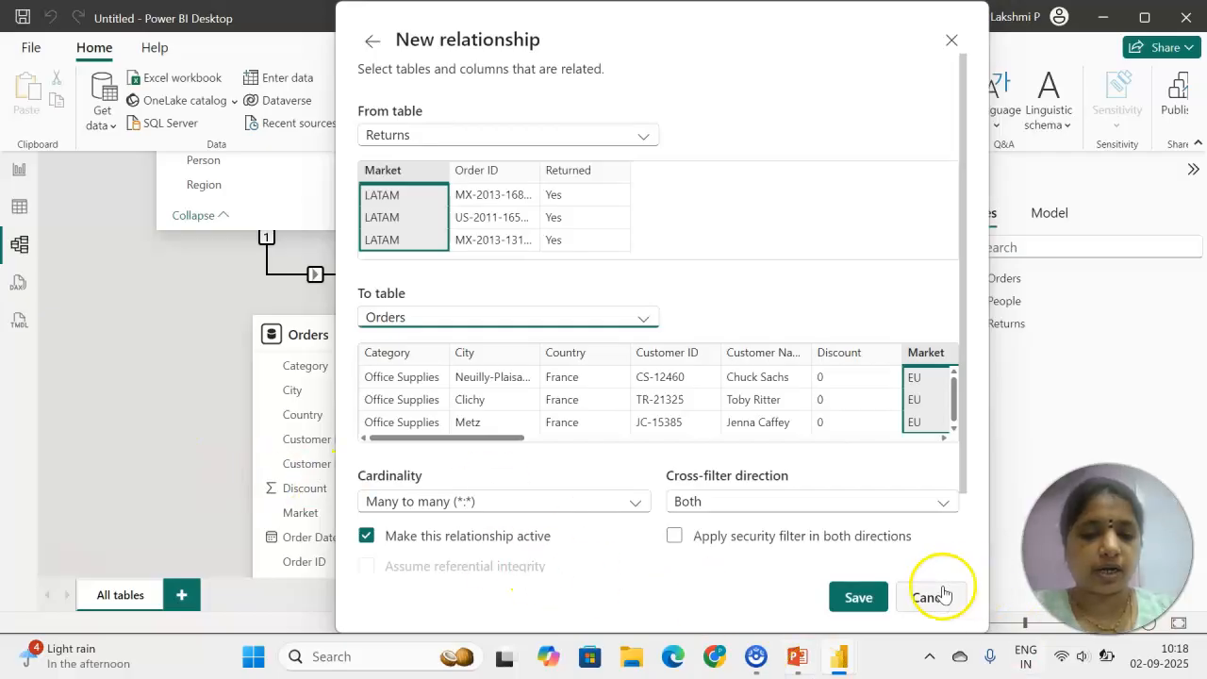
{"action": "left_click", "coordinate": [885, 600]}
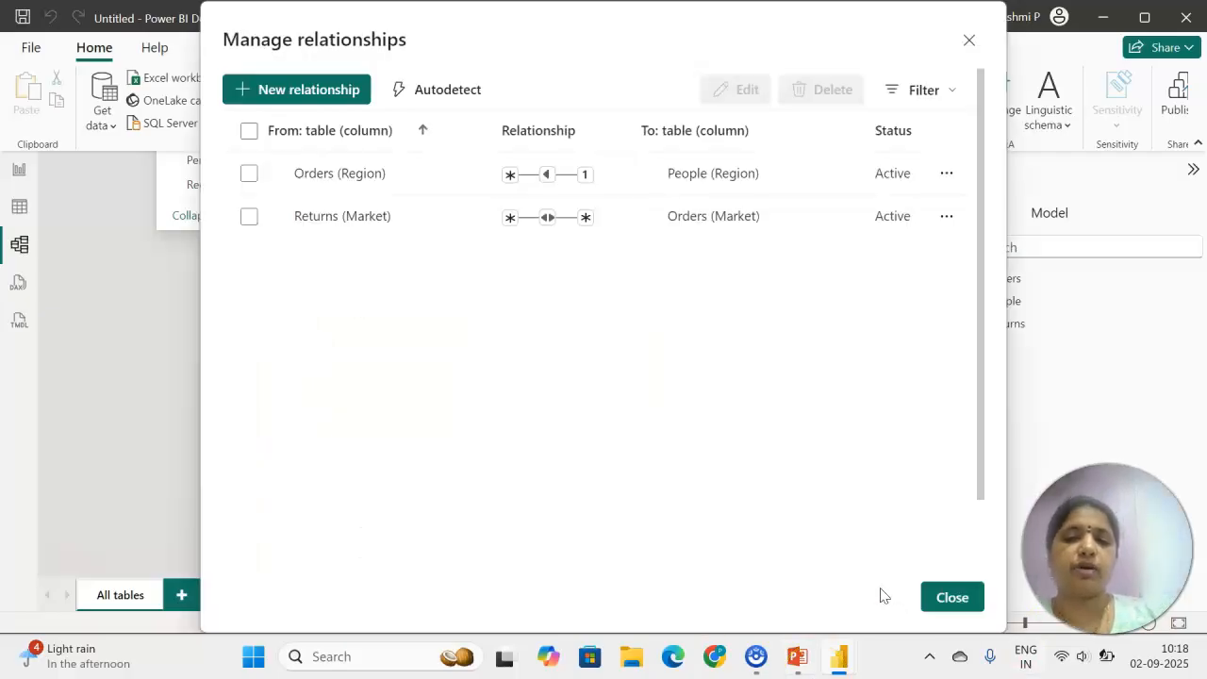
{"action": "left_click", "coordinate": [951, 597]}
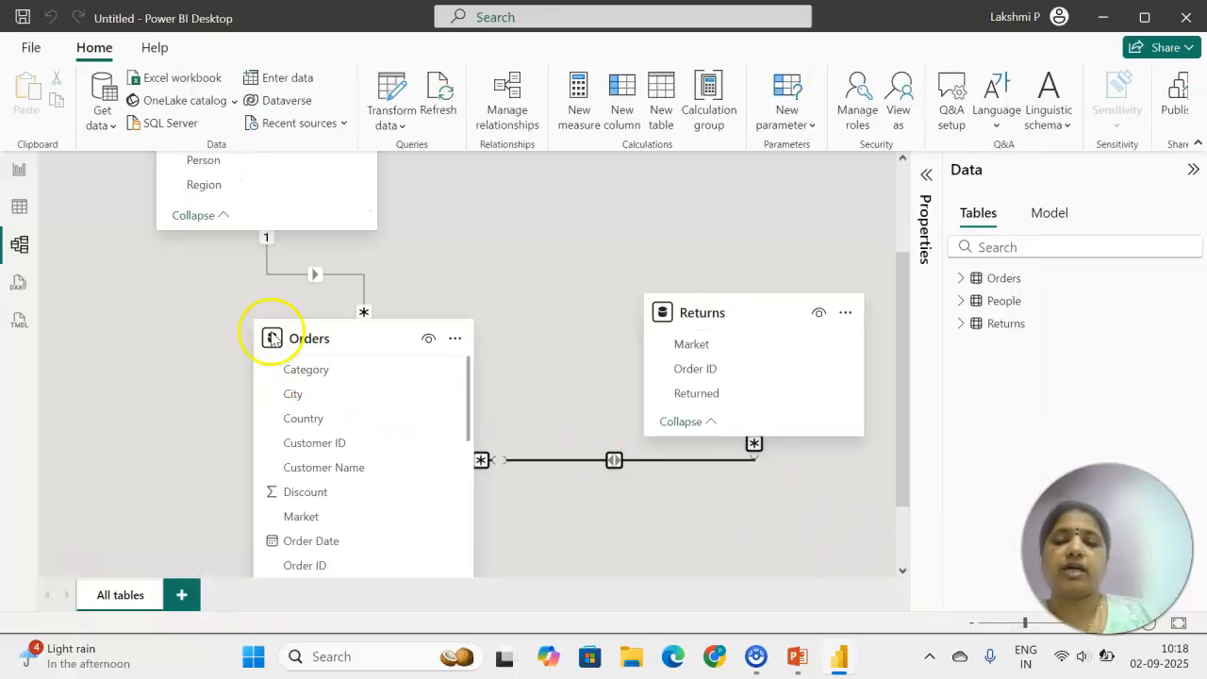
Rearrange the model diagram so People sits above Orders and Returns stands clear to the right of Orders.
{"action": "left_click_drag", "start_coordinate": [317, 337], "coordinate": [462, 336]}
{"action": "scroll", "coordinate": [302, 354], "scroll_direction": "up", "scroll_amount": 2}
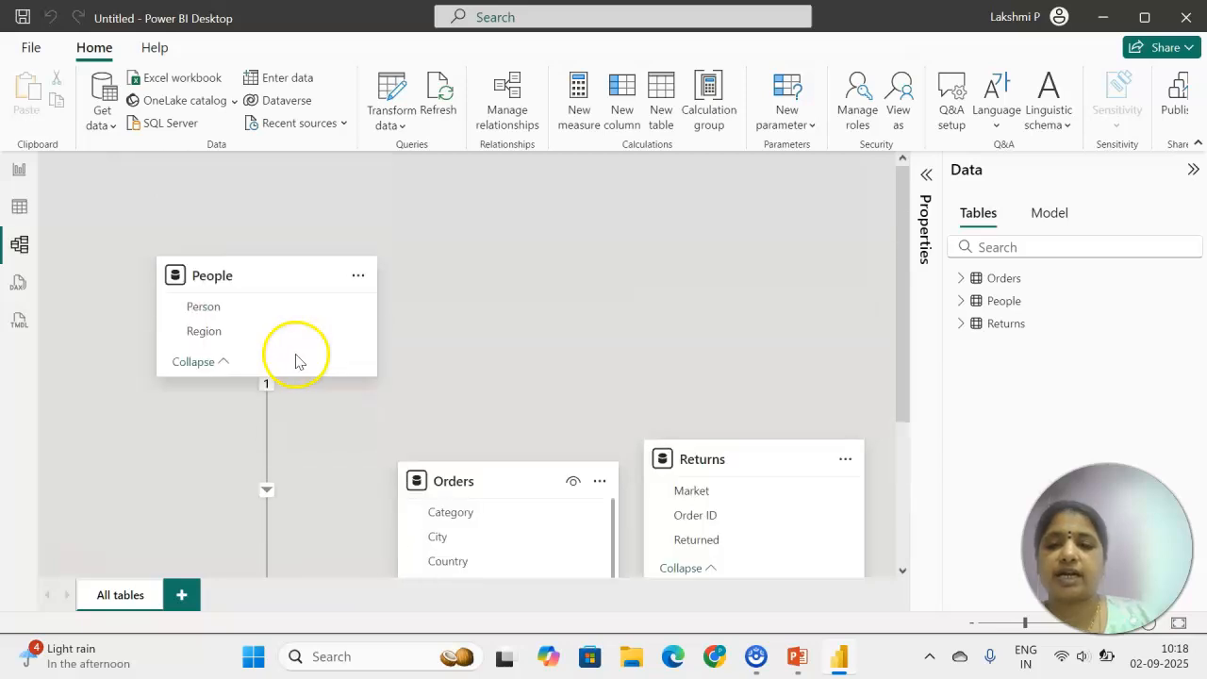
{"action": "left_click_drag", "start_coordinate": [311, 307], "coordinate": [557, 283]}
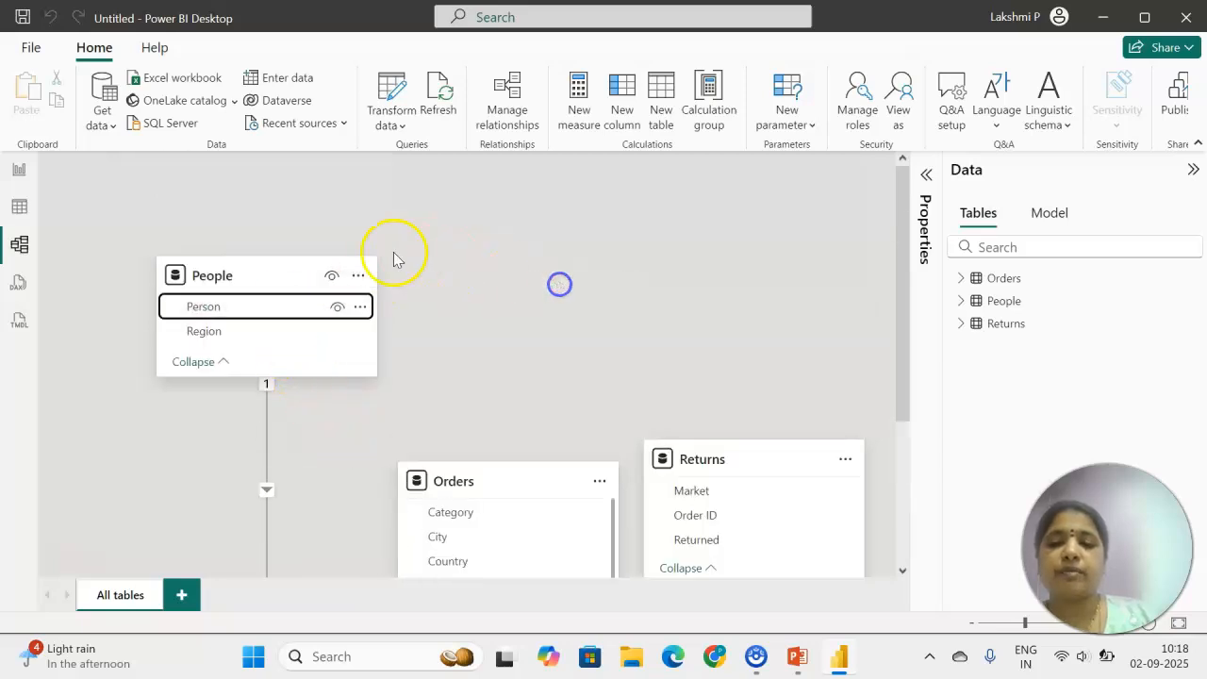
{"action": "left_click_drag", "start_coordinate": [291, 268], "coordinate": [579, 274]}
{"action": "scroll", "coordinate": [578, 269], "scroll_direction": "down", "scroll_amount": 3}
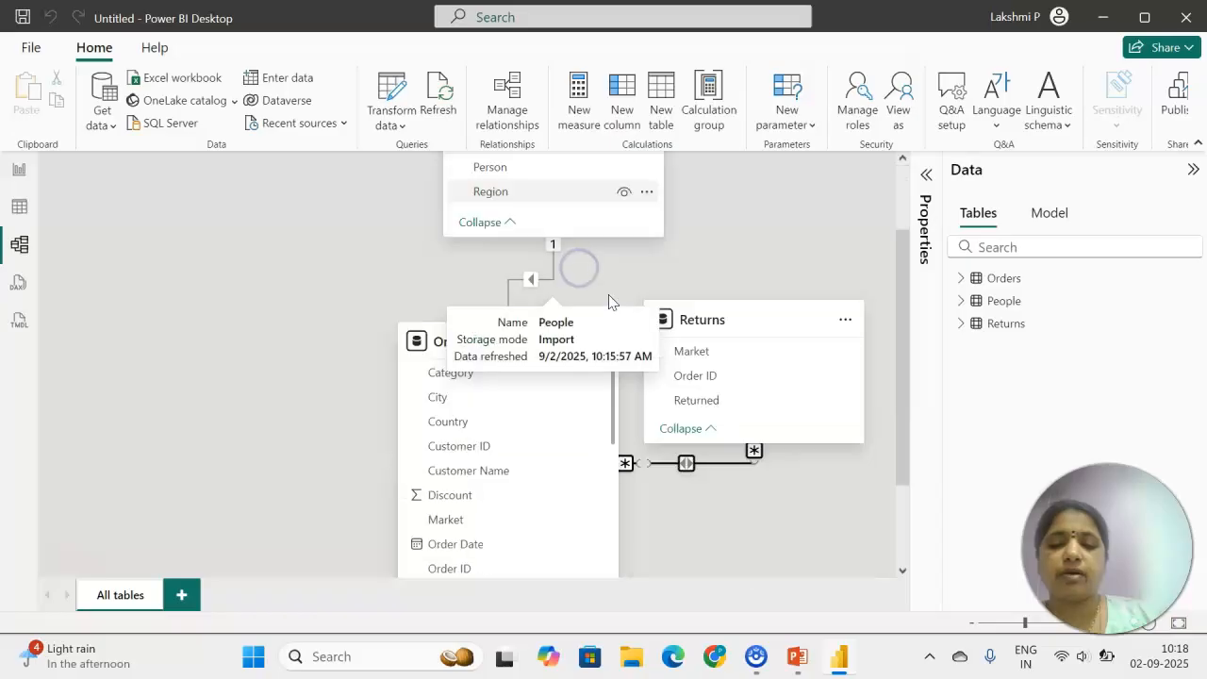
{"action": "left_click_drag", "start_coordinate": [685, 226], "coordinate": [796, 349]}
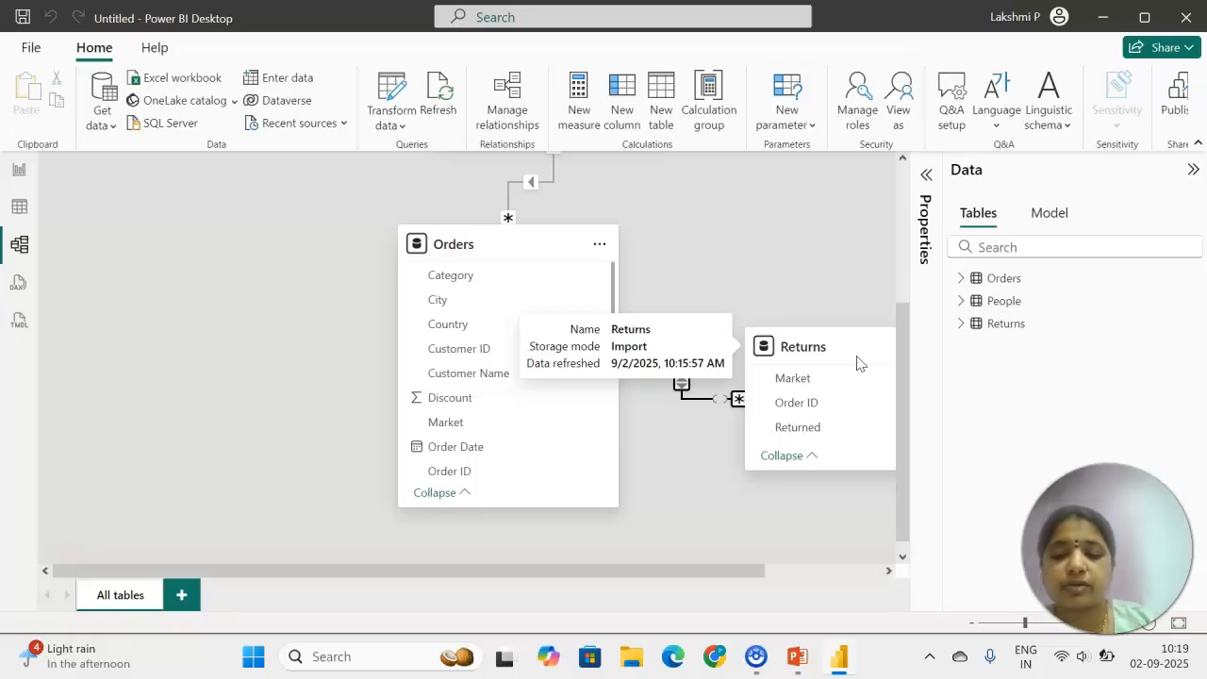
Add an empty line chart to Page 1 in the report view and move it down the canvas.
{"action": "left_click", "coordinate": [20, 171]}
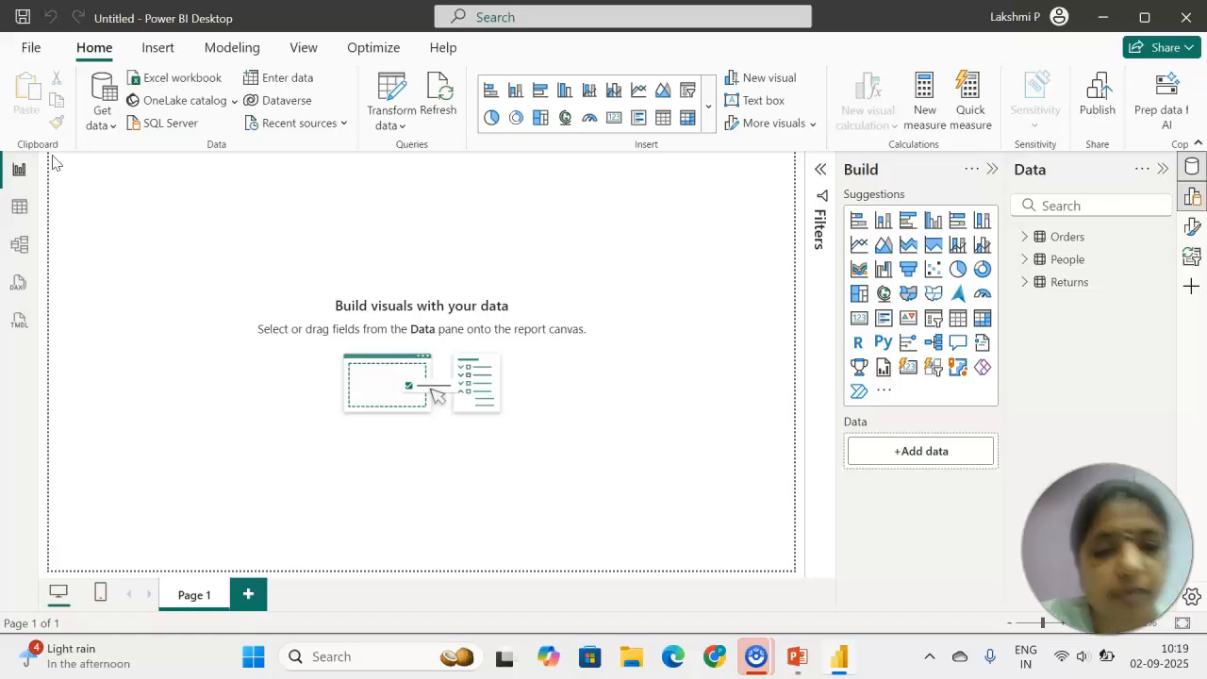
{"action": "left_click", "coordinate": [101, 118]}
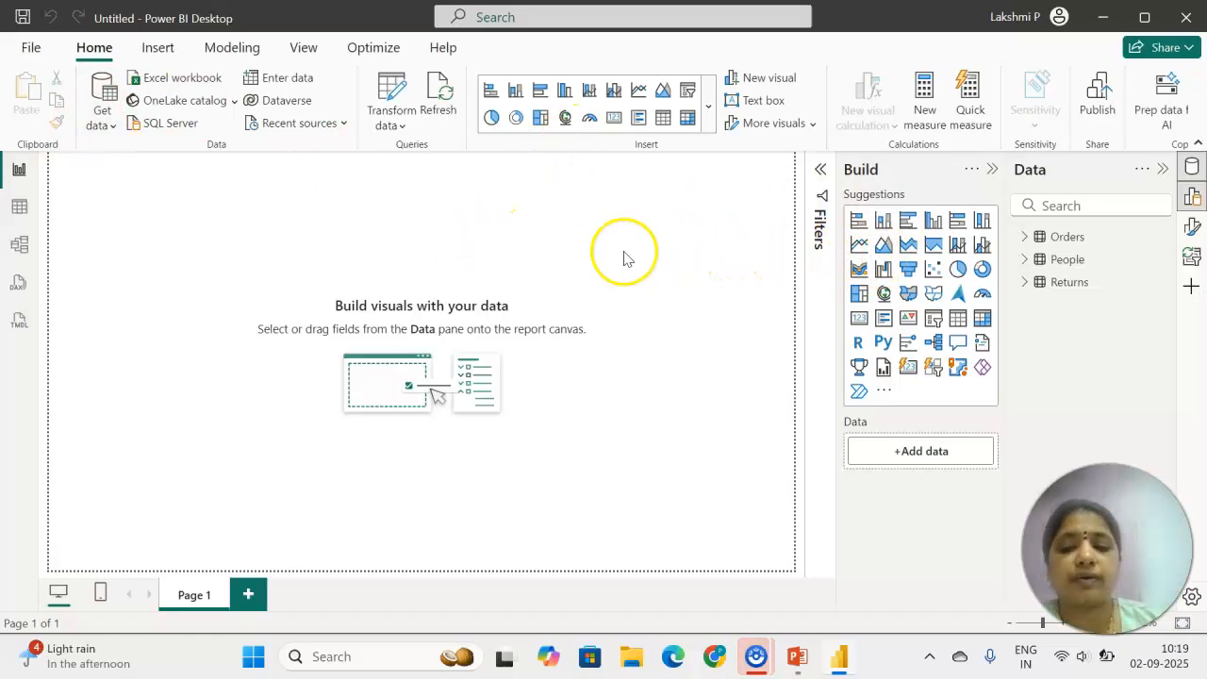
{"action": "left_click", "coordinate": [860, 246]}
{"action": "left_click_drag", "start_coordinate": [132, 230], "coordinate": [214, 350]}
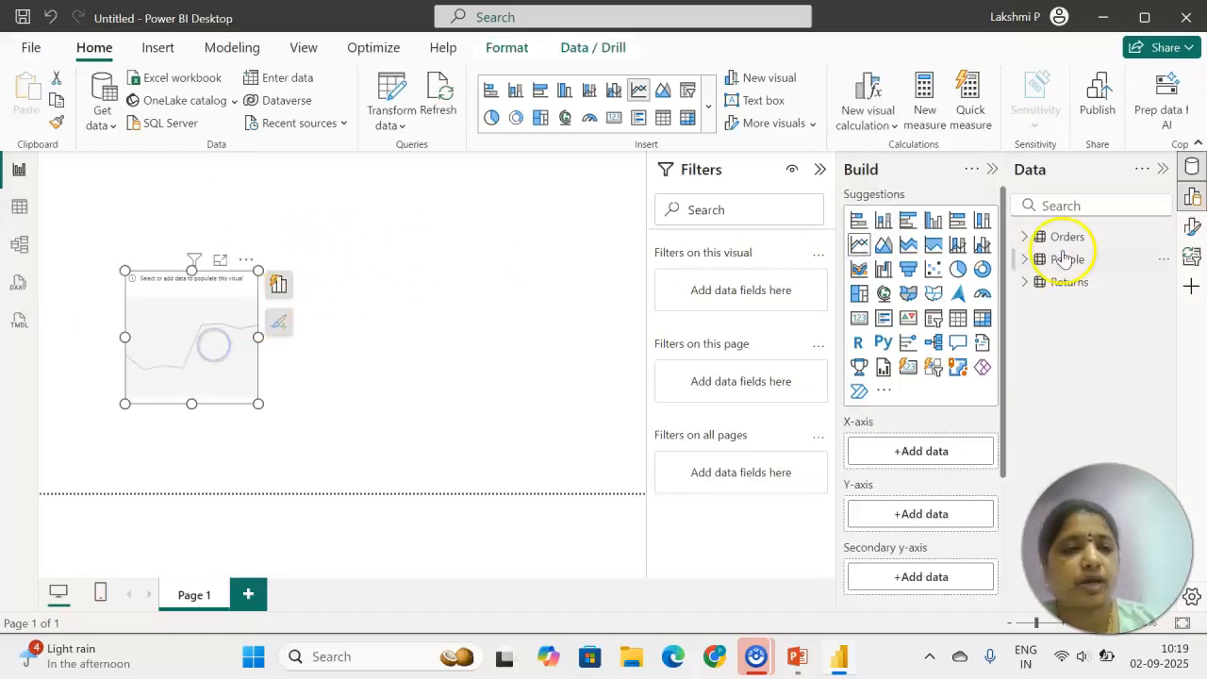
Find the year fields and try adding the Order Date Year to the empty line chart.
{"action": "left_click", "coordinate": [1072, 206]}
{"action": "type", "text": "y"}
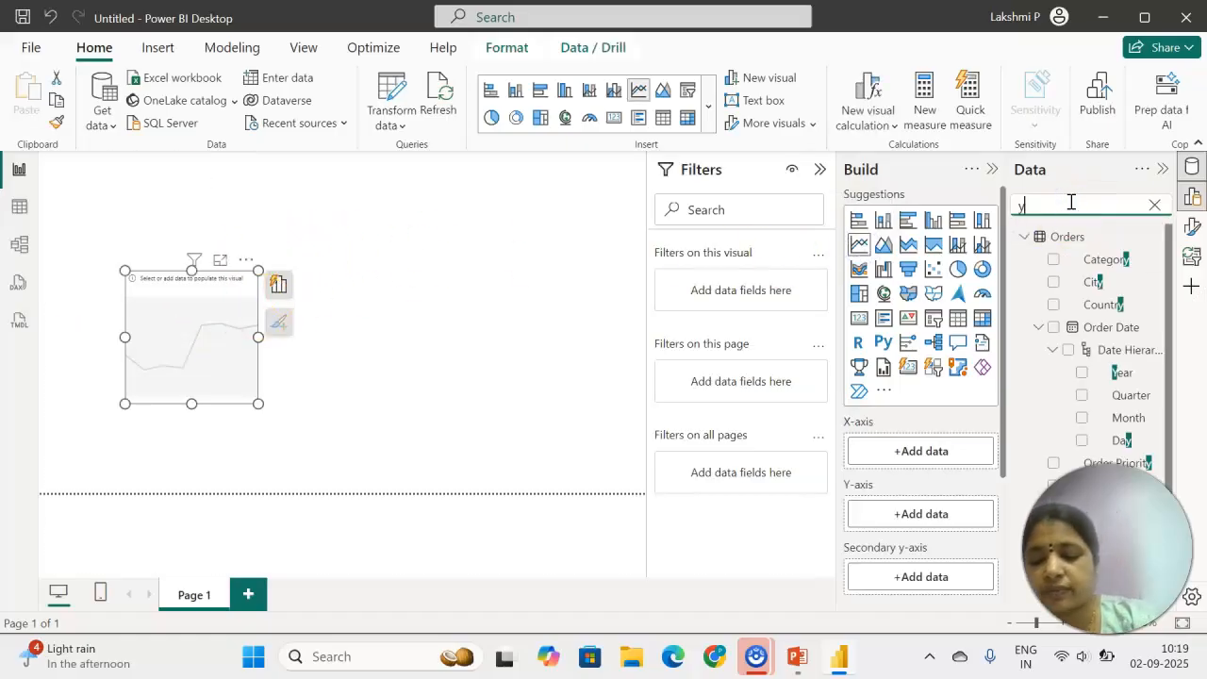
{"action": "type", "text": "ear"}
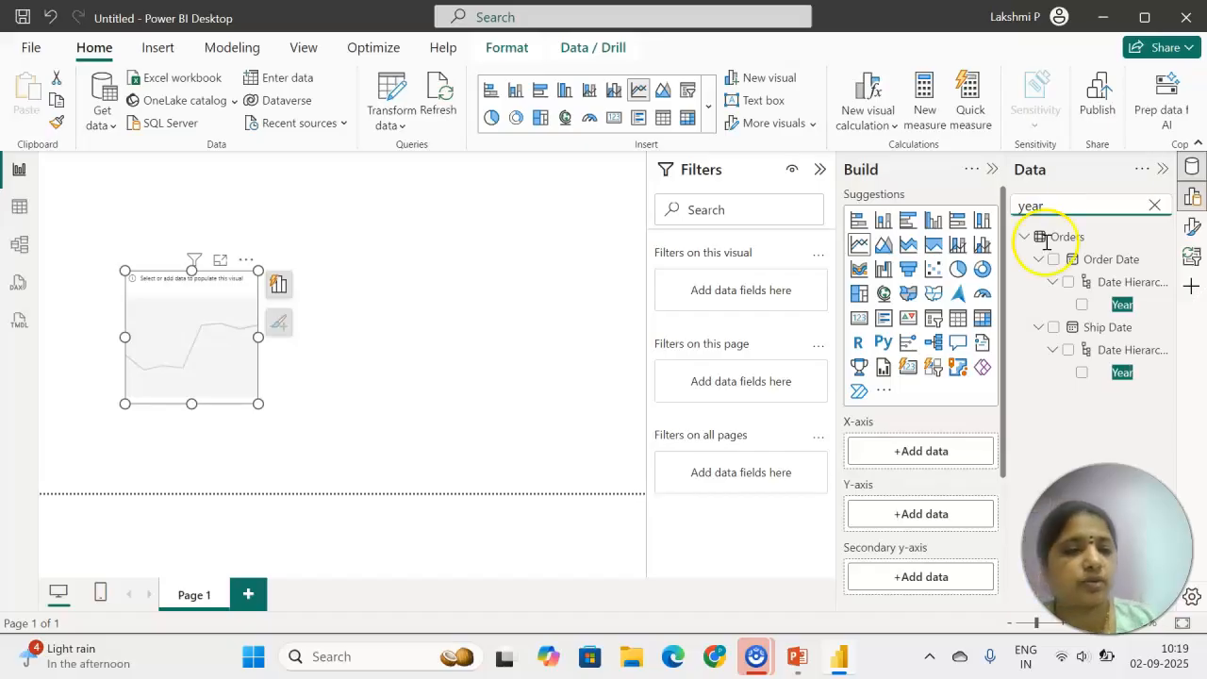
{"action": "left_click", "coordinate": [1079, 306]}
{"action": "left_click", "coordinate": [1084, 306]}
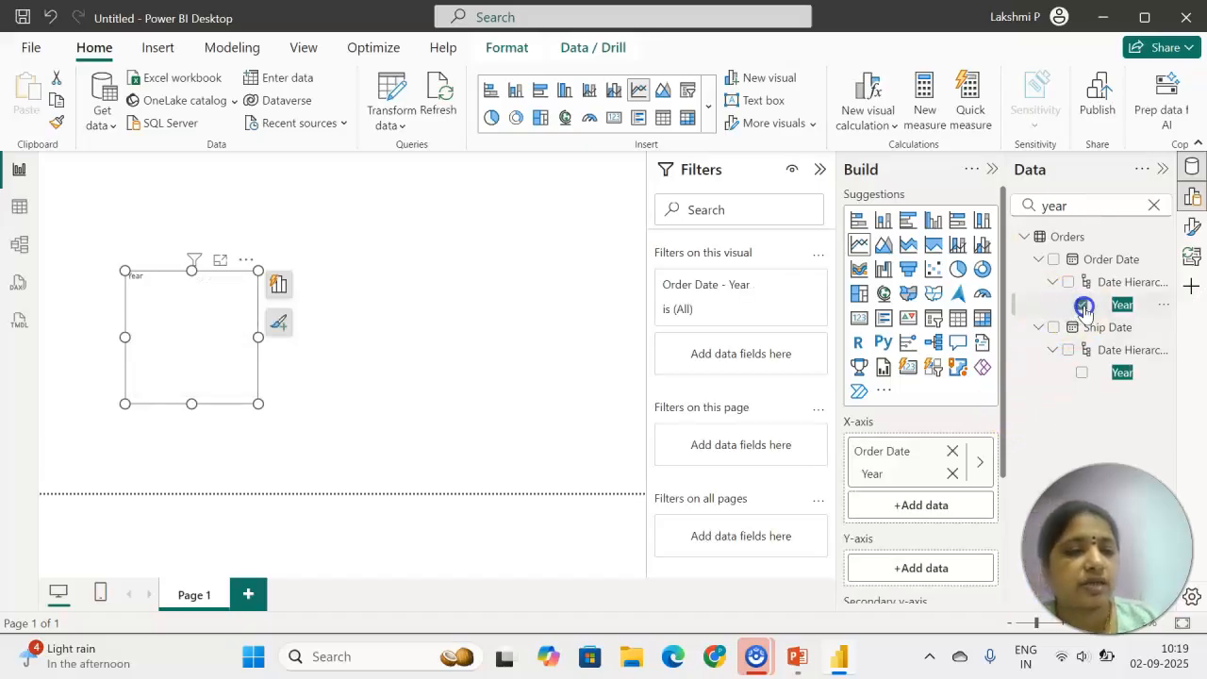
Find the Sales field in Orders and add it to the line chart's Y-axis.
{"action": "double_click", "coordinate": [1089, 207]}
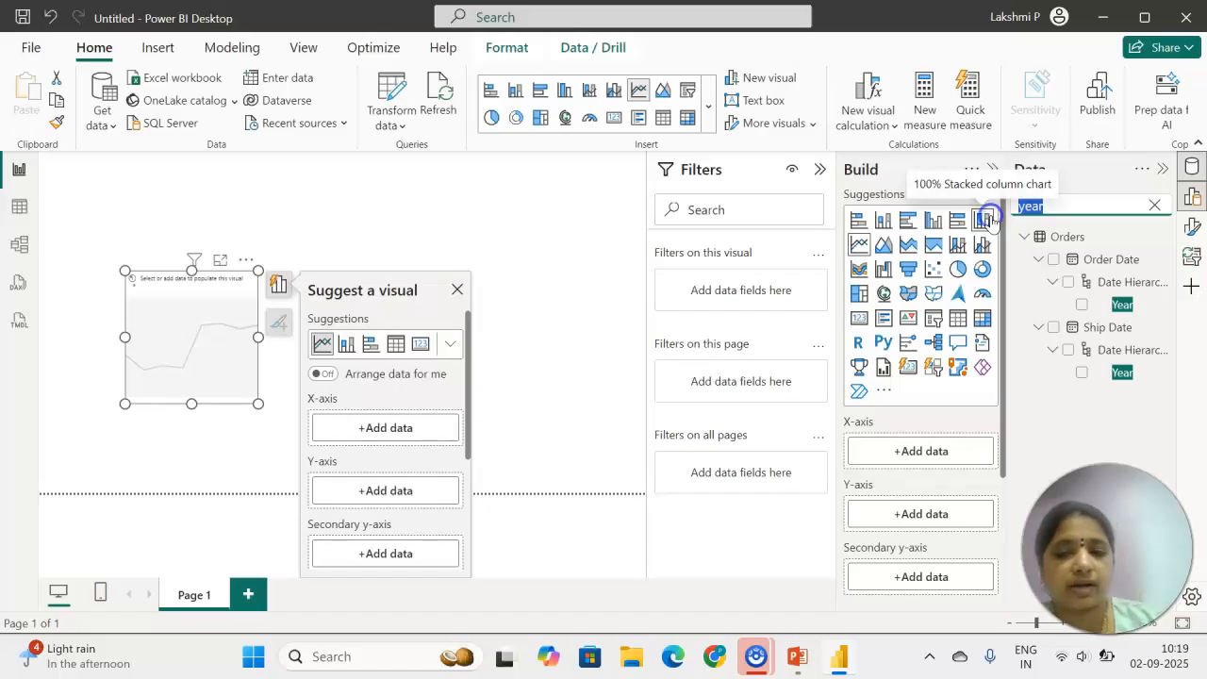
{"action": "type", "text": "sal"}
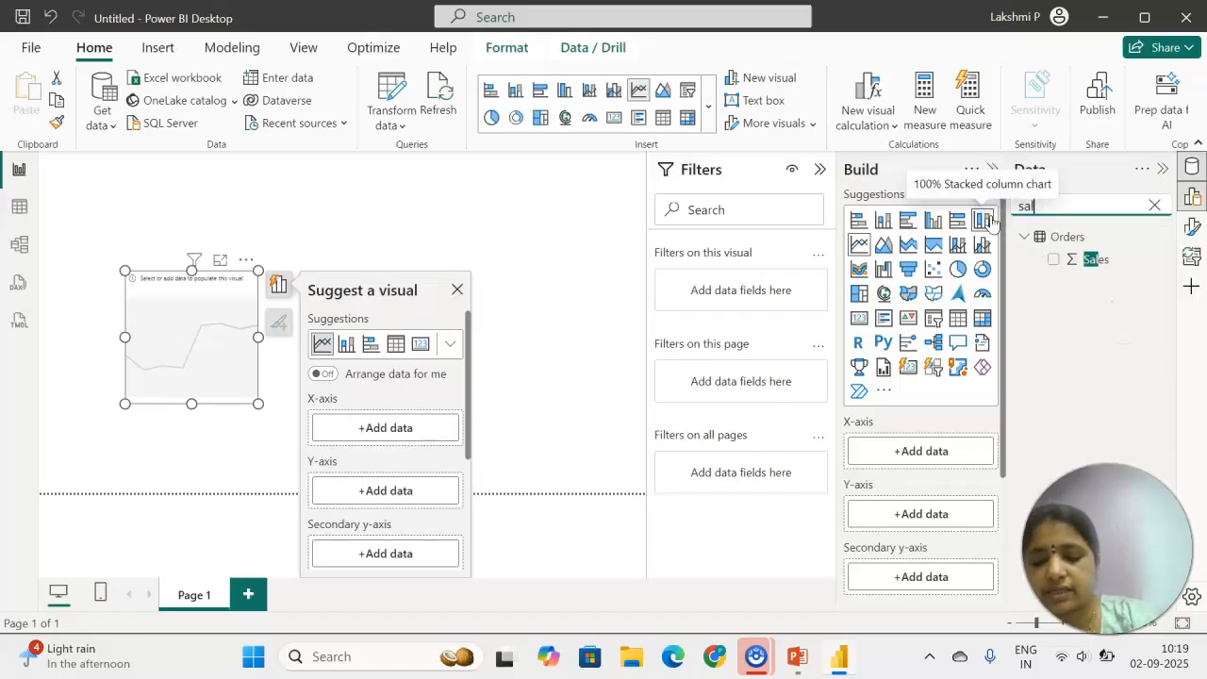
{"action": "type", "text": "es"}
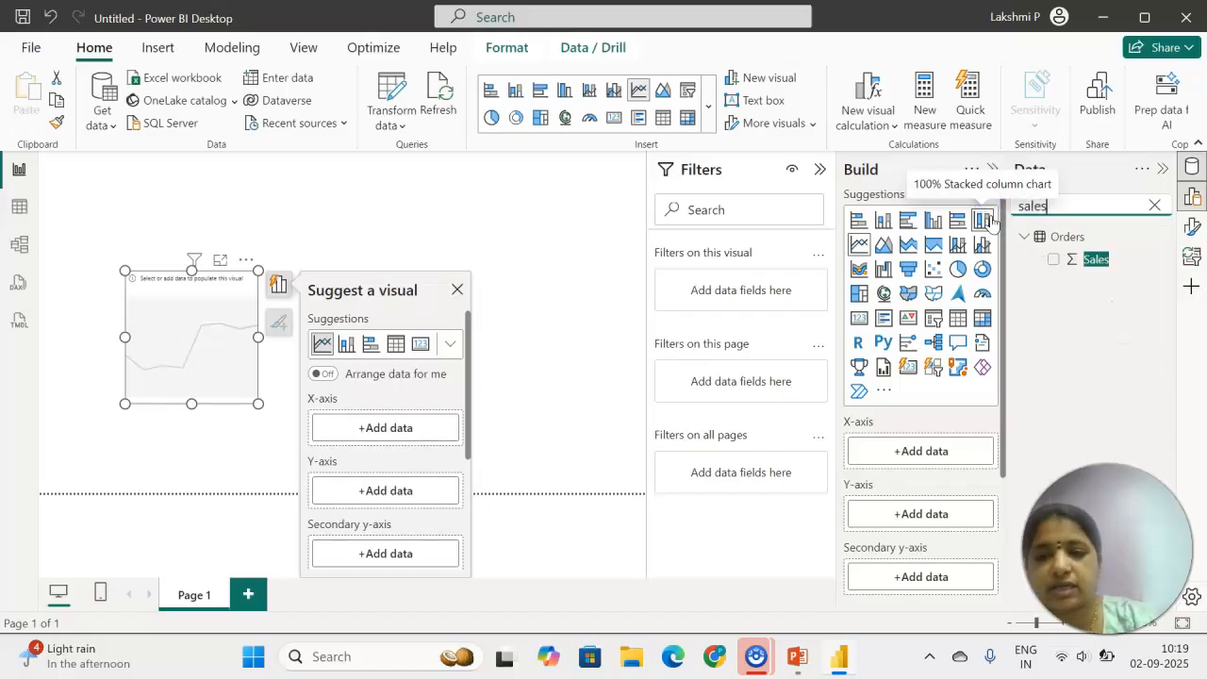
{"action": "left_click", "coordinate": [1053, 260]}
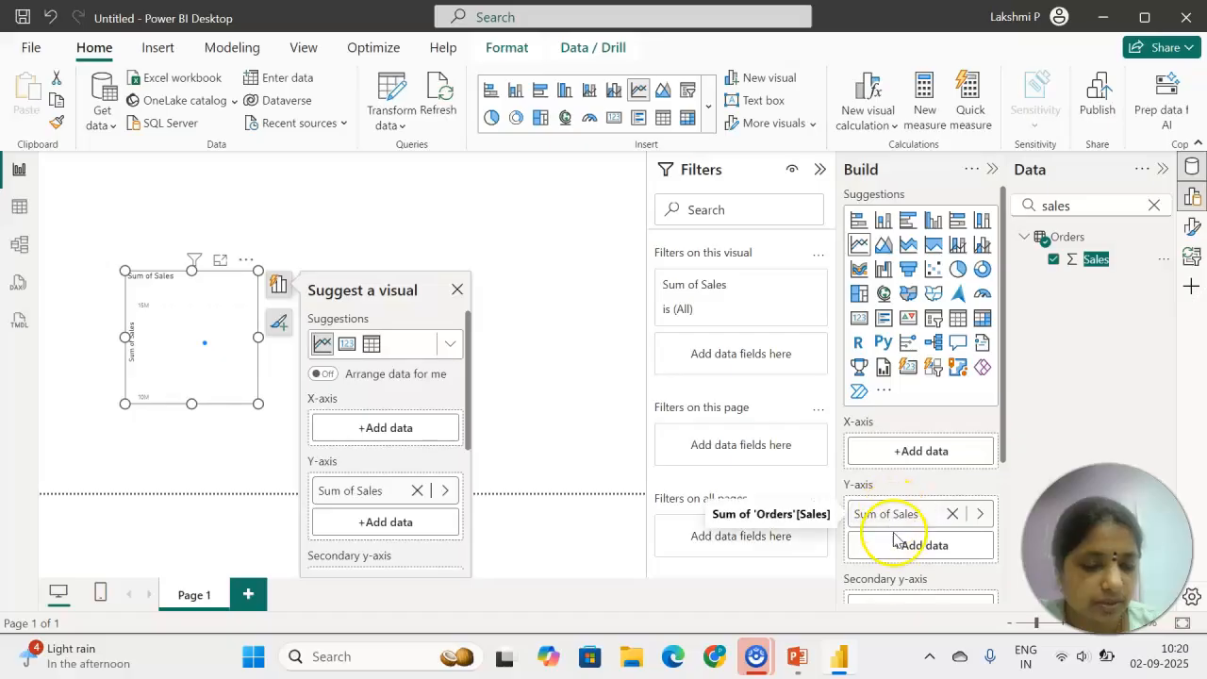
{"action": "scroll", "coordinate": [916, 576], "scroll_direction": "down", "scroll_amount": 2}
{"action": "scroll", "coordinate": [943, 538], "scroll_direction": "up", "scroll_amount": 3}
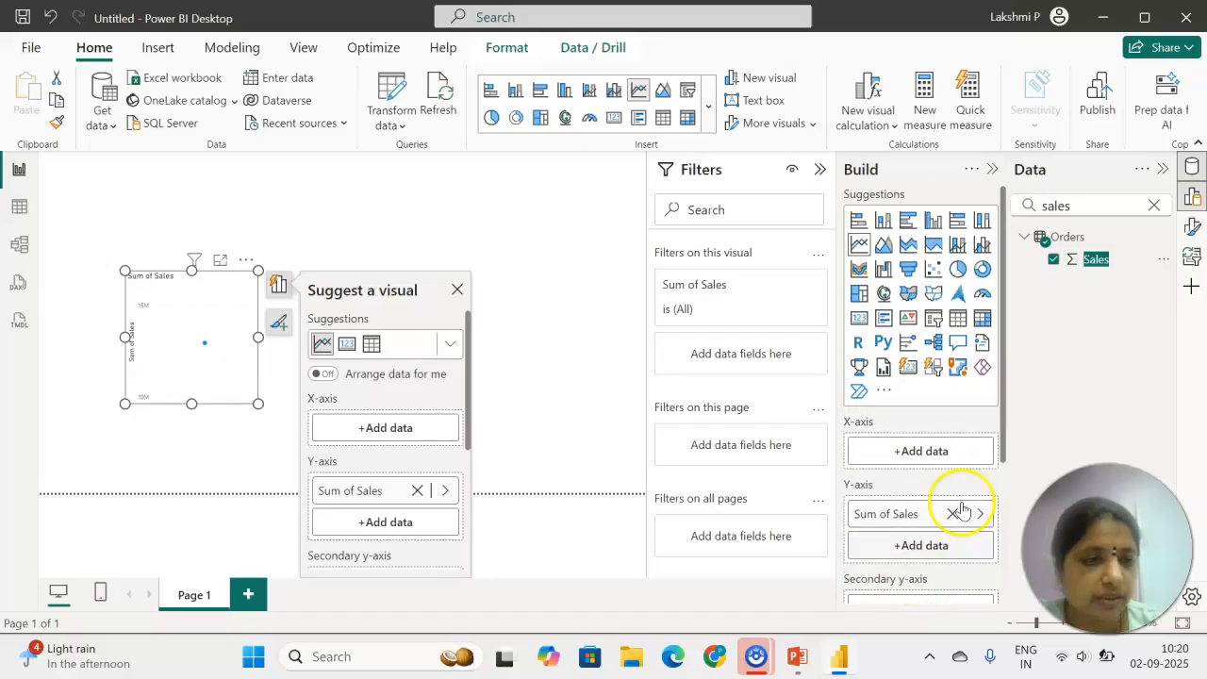
Find the Year level of the Order Date hierarchy and assign it to the line chart's X-axis.
{"action": "left_click", "coordinate": [1116, 204]}
{"action": "key", "text": "BackSpace"}
{"action": "key", "text": "BackSpace"}
{"action": "key", "text": "BackSpace"}
{"action": "key", "text": "BackSpace"}
{"action": "key", "text": "BackSpace"}
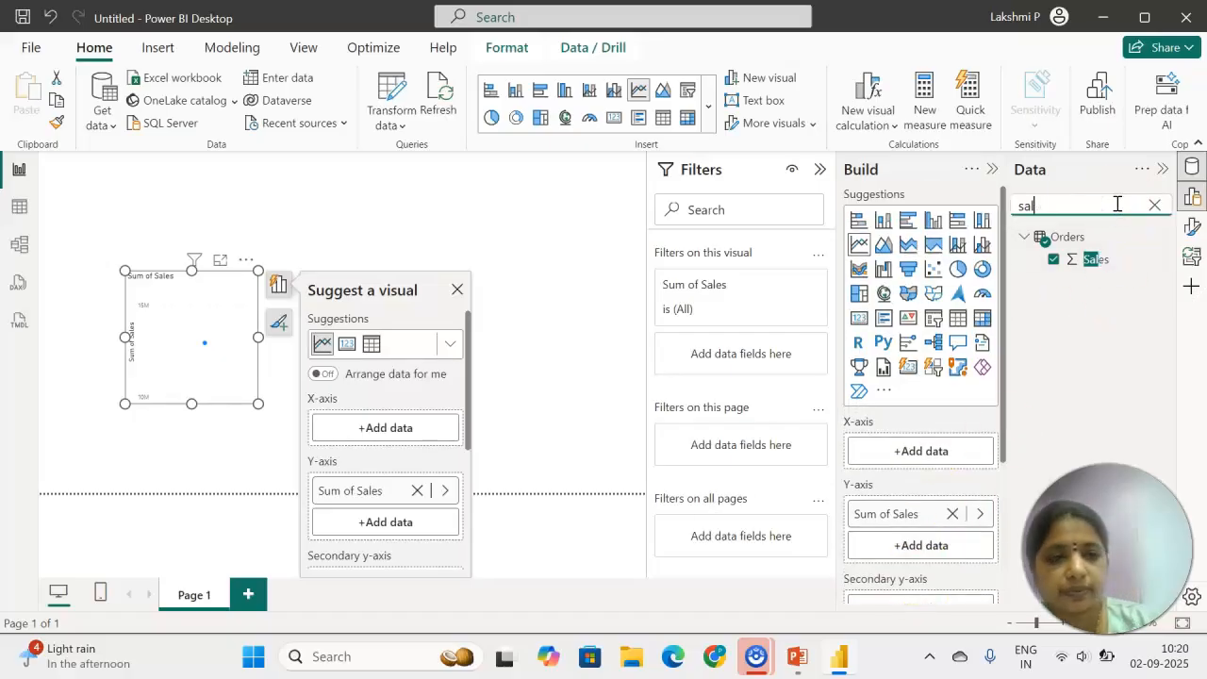
{"action": "type", "text": "year"}
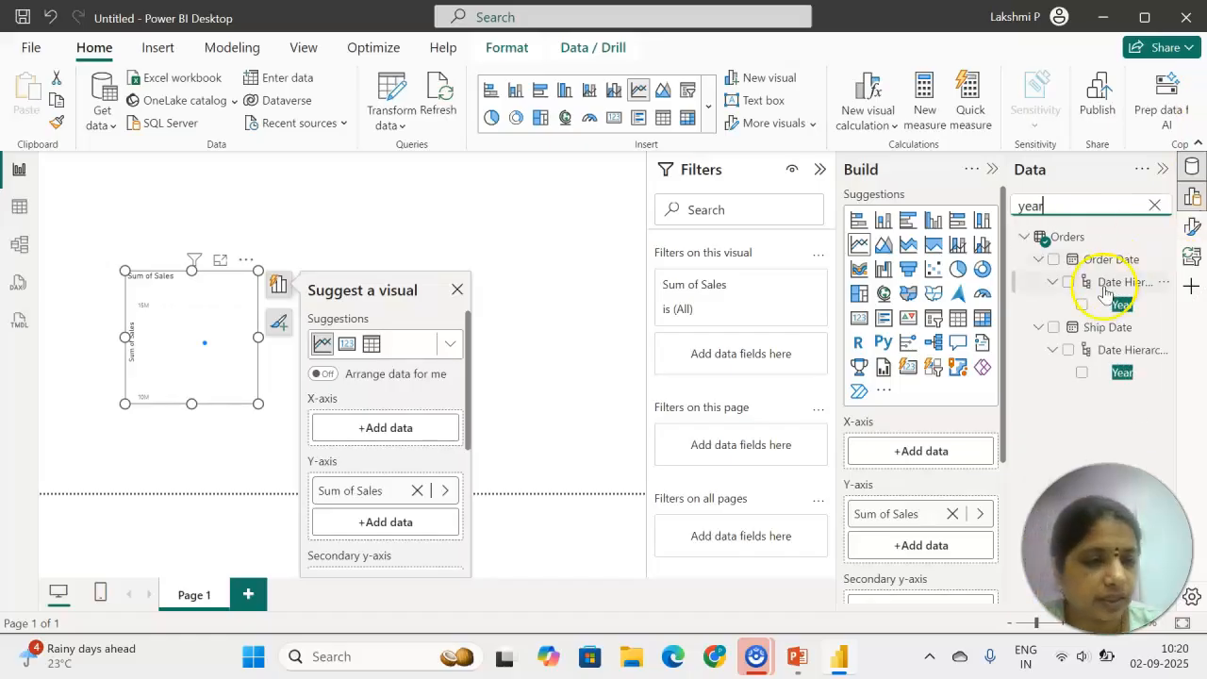
{"action": "left_click_drag", "start_coordinate": [1123, 304], "coordinate": [943, 451]}
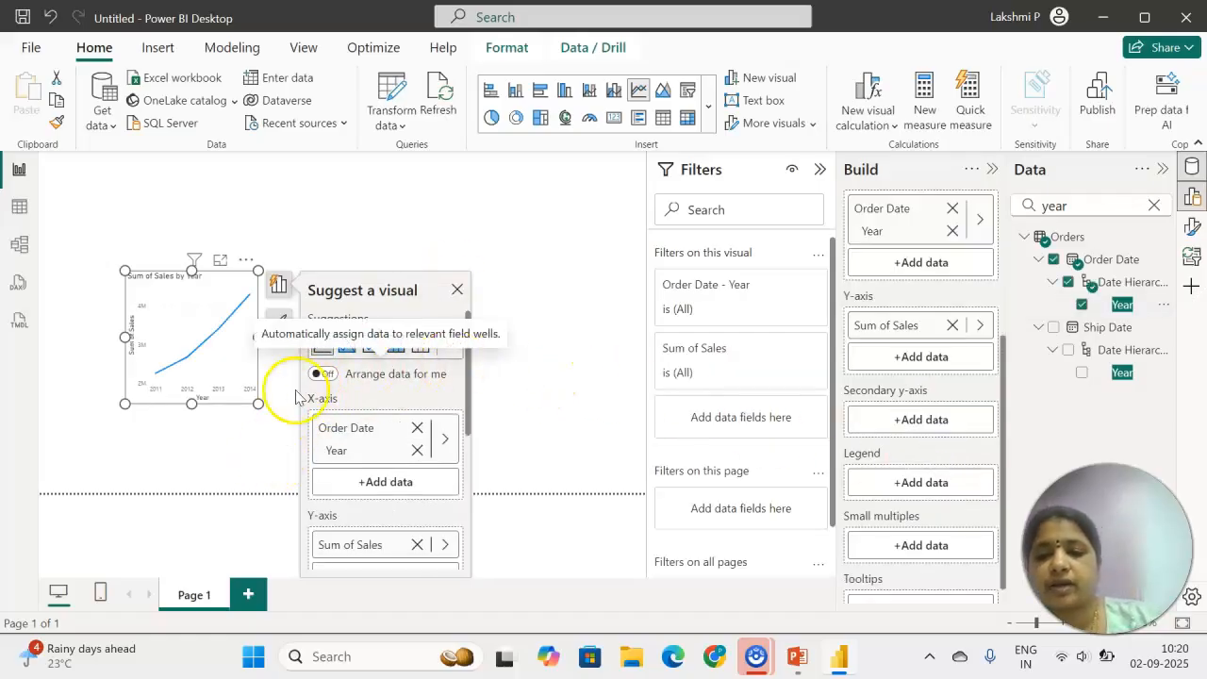
Turn on data labels for the sales-by-year line chart.
{"action": "left_click", "coordinate": [279, 322]}
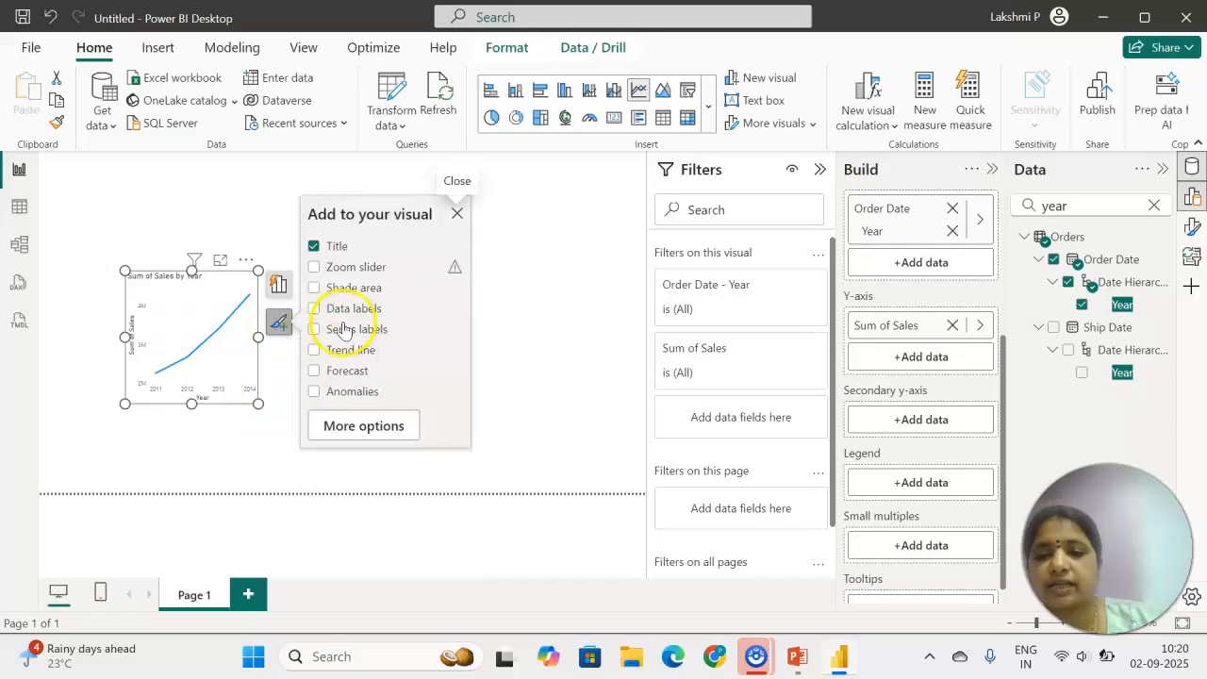
{"action": "left_click", "coordinate": [337, 313]}
{"action": "left_click", "coordinate": [348, 421]}
{"action": "left_click", "coordinate": [239, 348]}
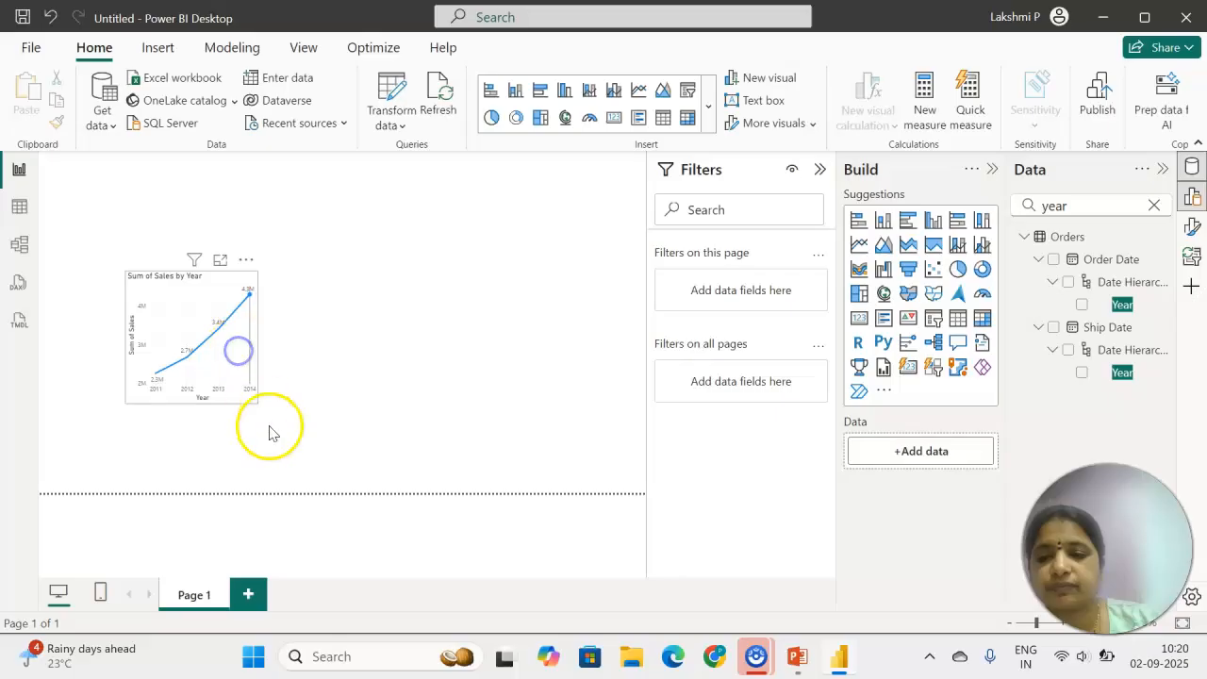
Enlarge the line chart to more than twice its width and collapse the Filters, Build and Data panes.
{"action": "left_click_drag", "start_coordinate": [259, 405], "coordinate": [442, 430]}
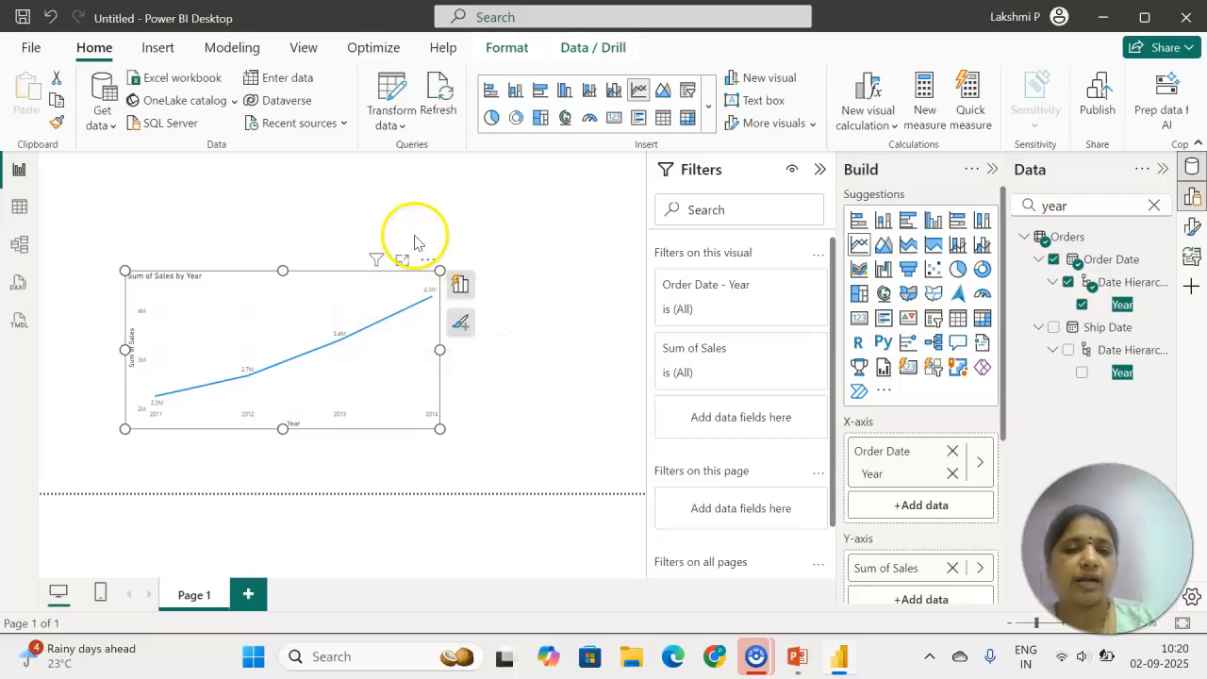
{"action": "left_click", "coordinate": [820, 169]}
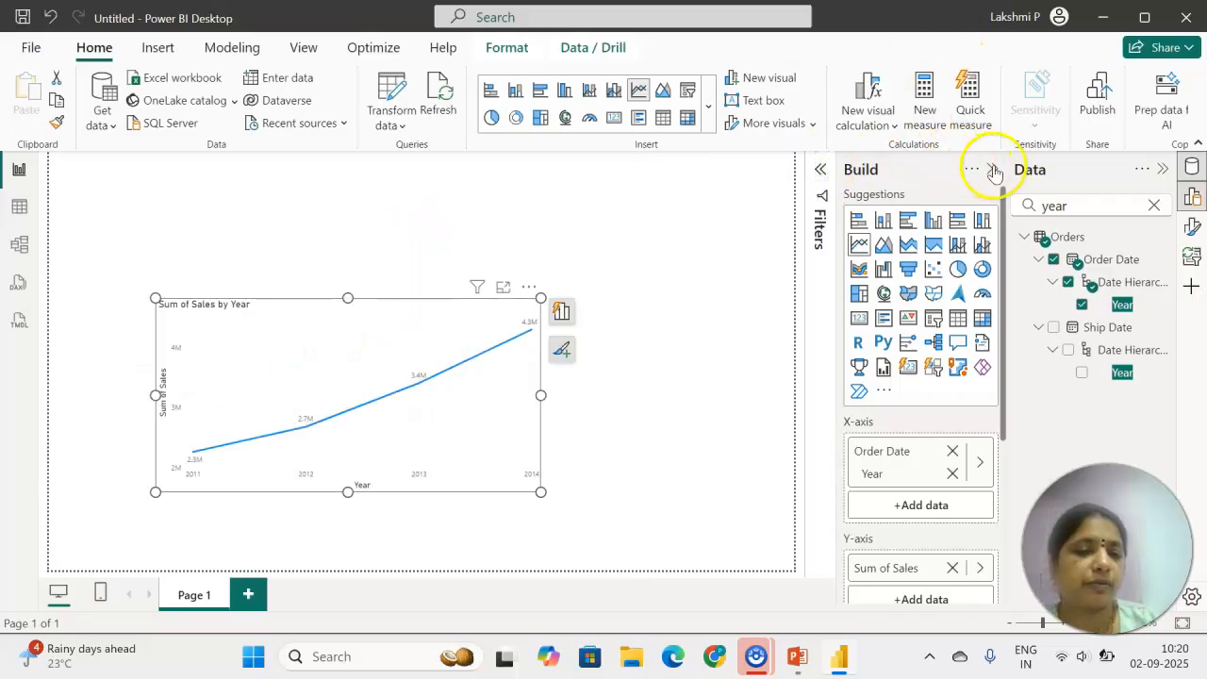
{"action": "left_click", "coordinate": [994, 170]}
{"action": "left_click", "coordinate": [1163, 170]}
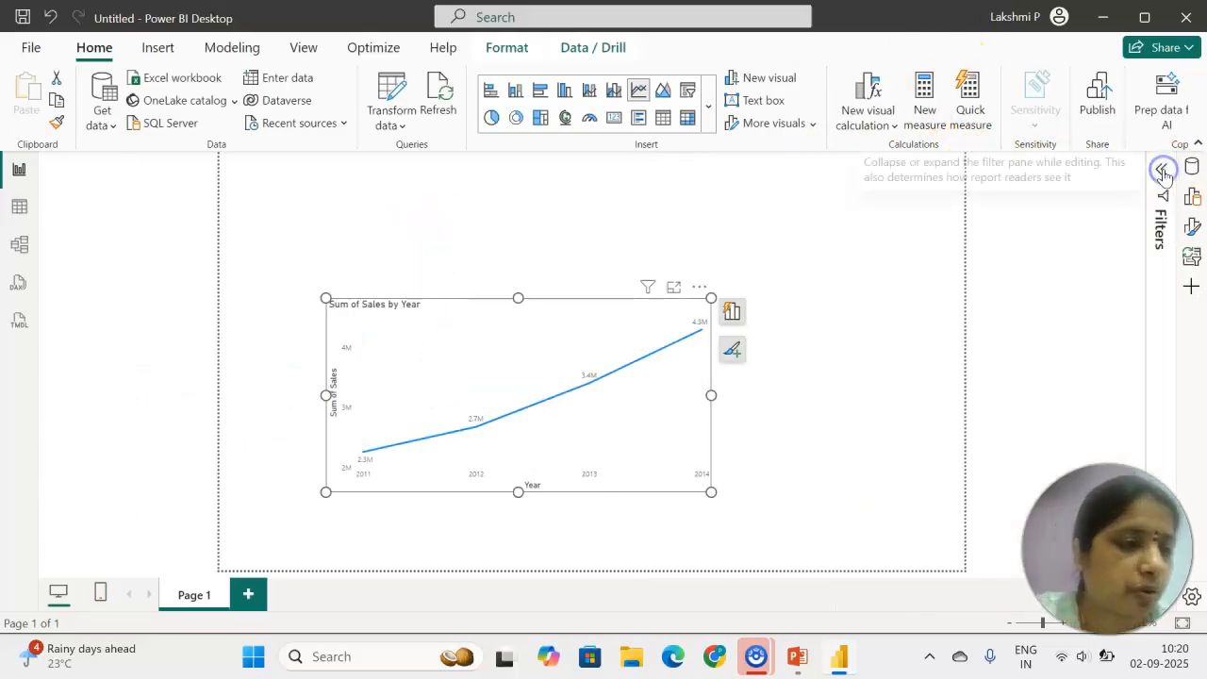